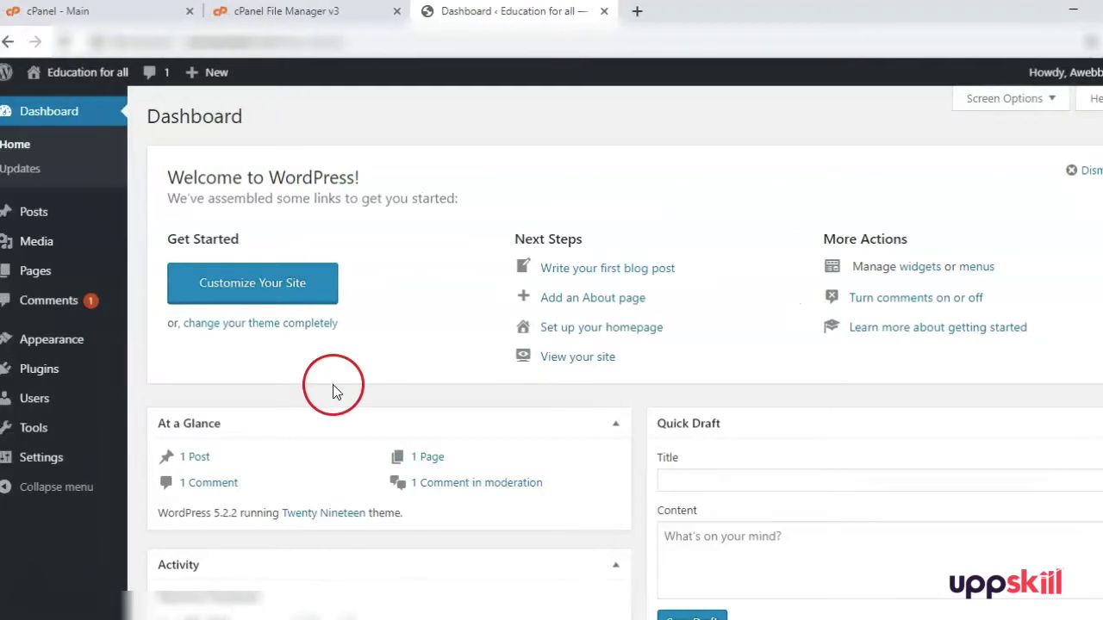
Open the site's theme management, go to adding a new theme, and search for septera
{"action": "mouse_move", "coordinate": [45, 332]}
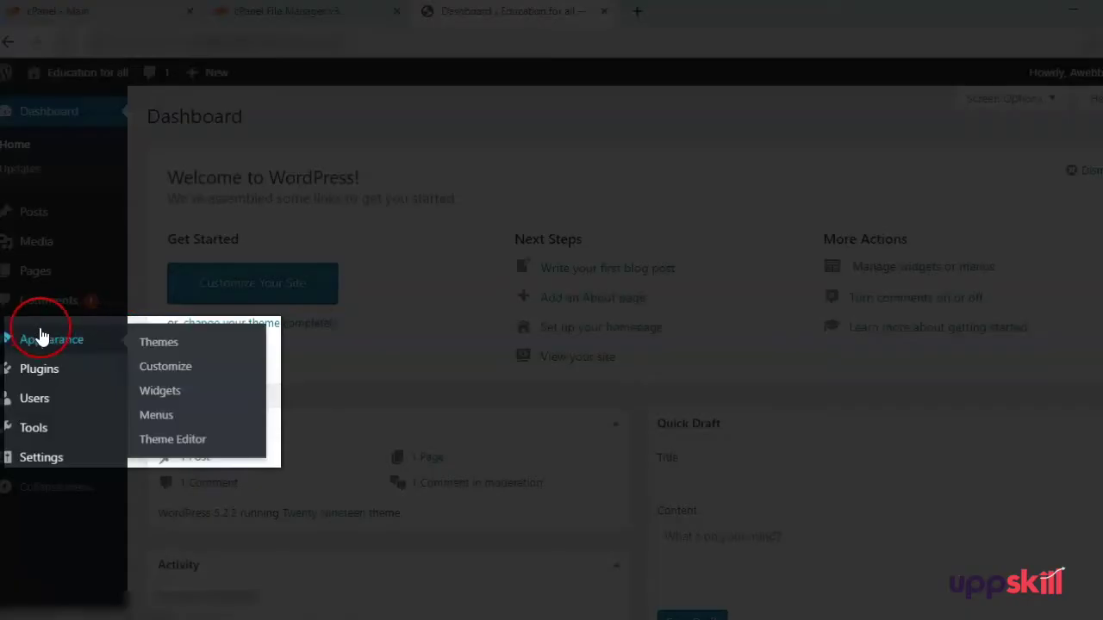
{"action": "left_click", "coordinate": [146, 335]}
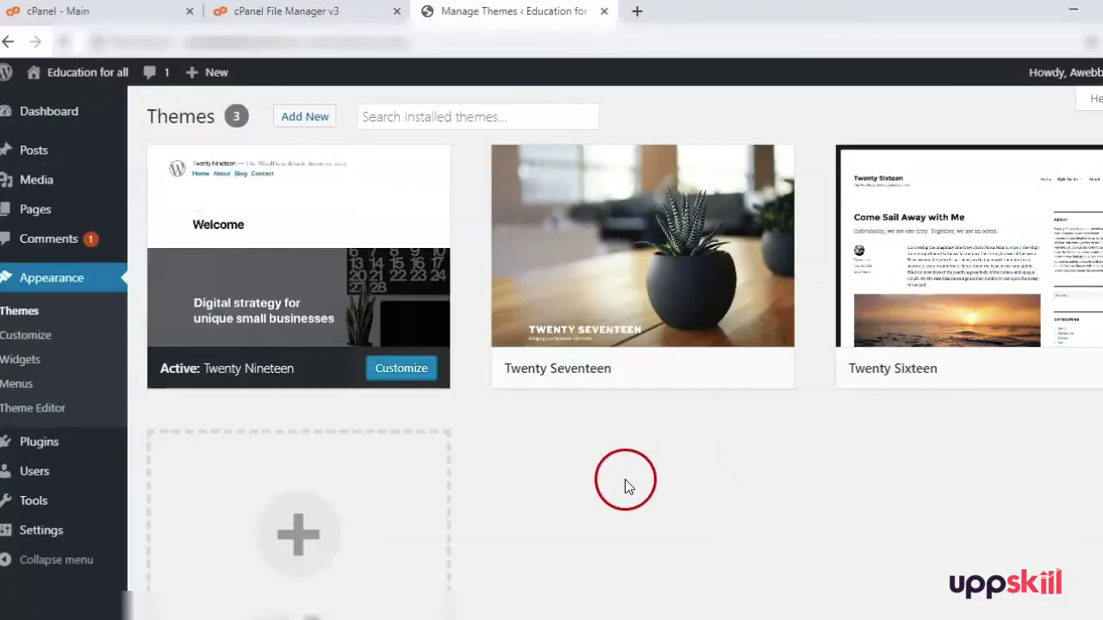
{"action": "mouse_move", "coordinate": [259, 389]}
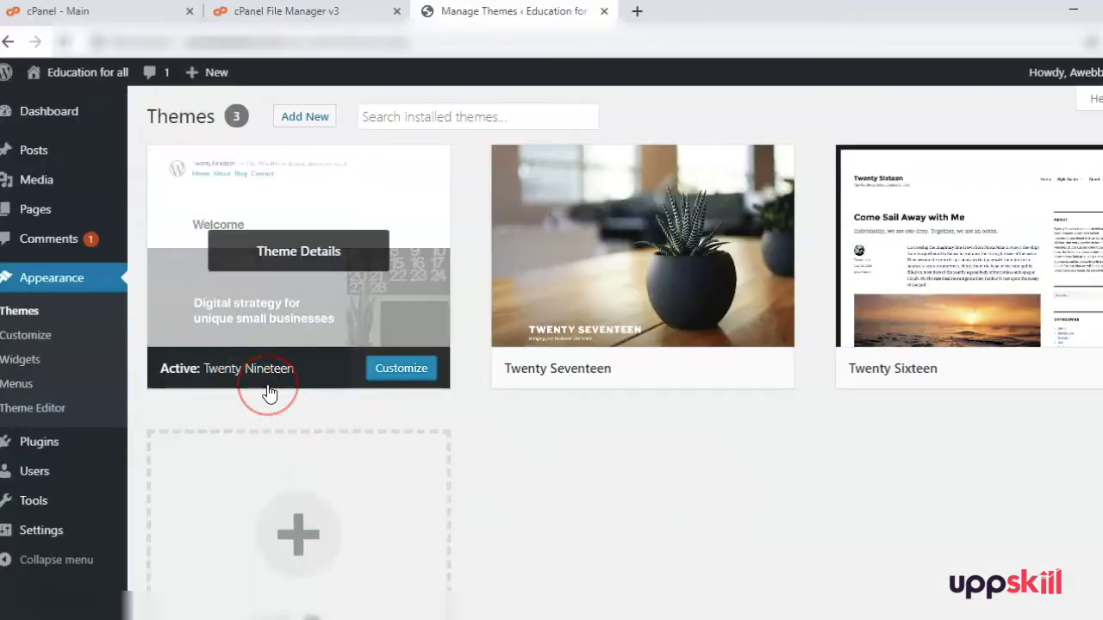
{"action": "mouse_move", "coordinate": [591, 394]}
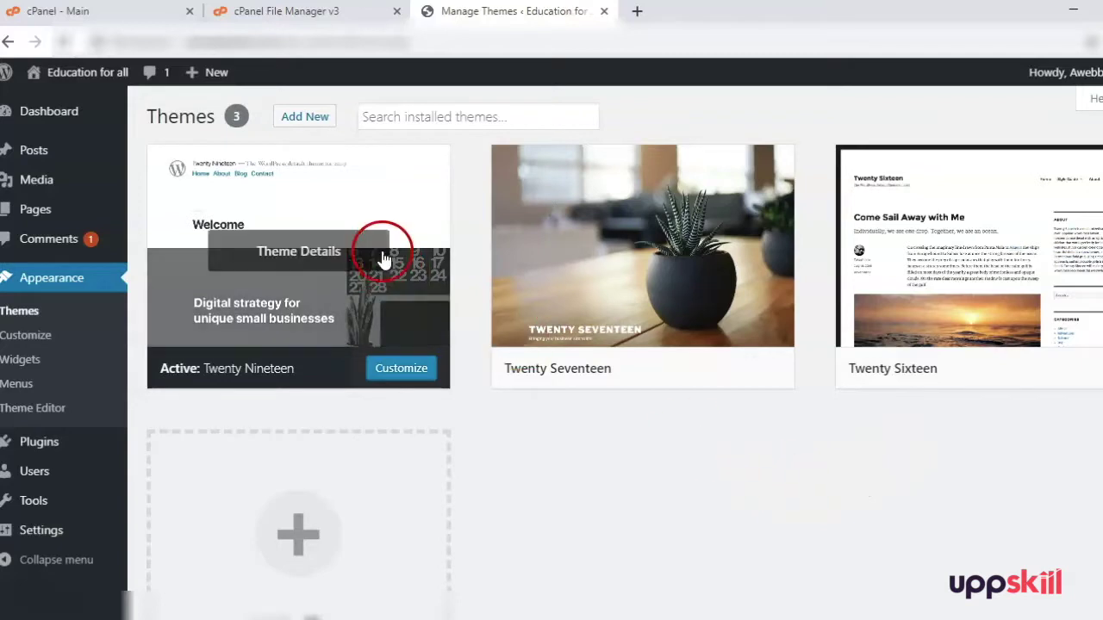
{"action": "left_click", "coordinate": [301, 129]}
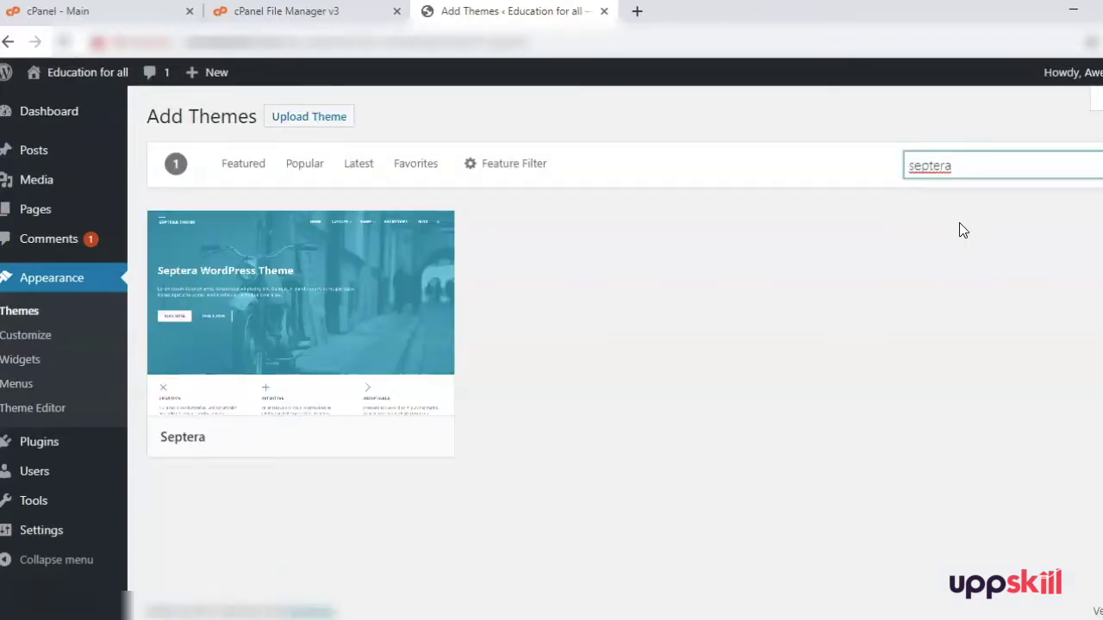
{"action": "mouse_move", "coordinate": [407, 323]}
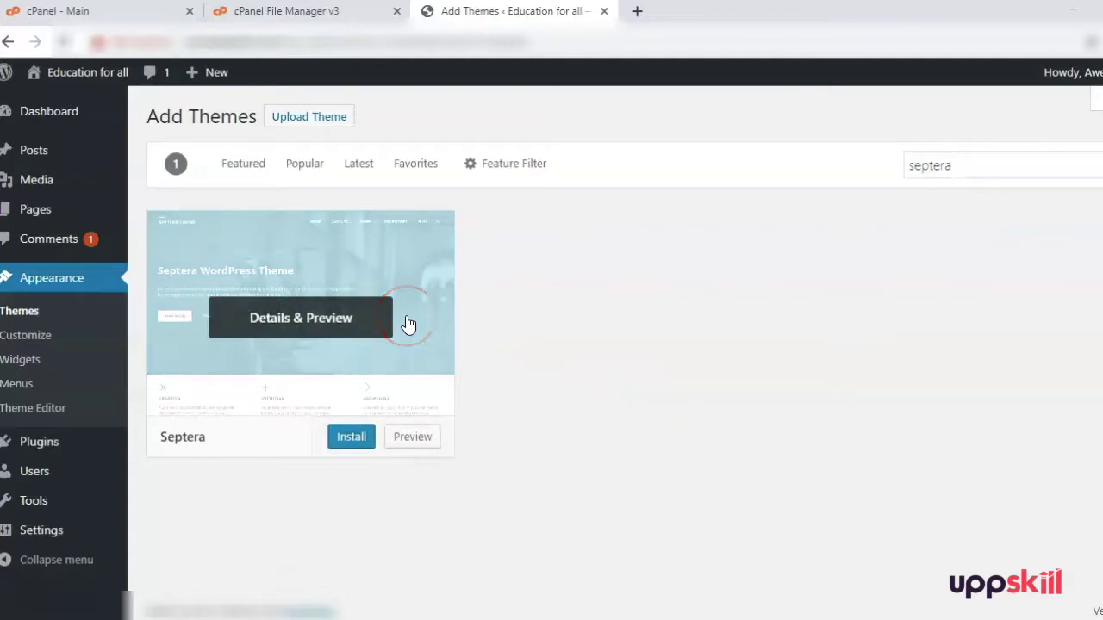
{"action": "left_click", "coordinate": [341, 320]}
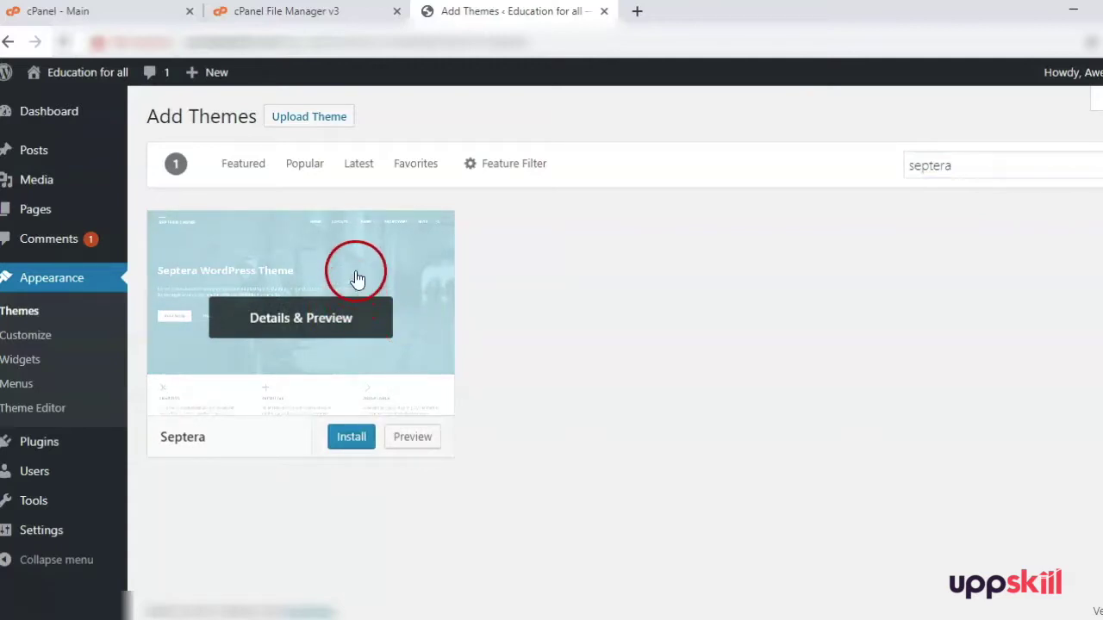
Browse the popular themes in the theme directory
{"action": "left_click", "coordinate": [315, 164]}
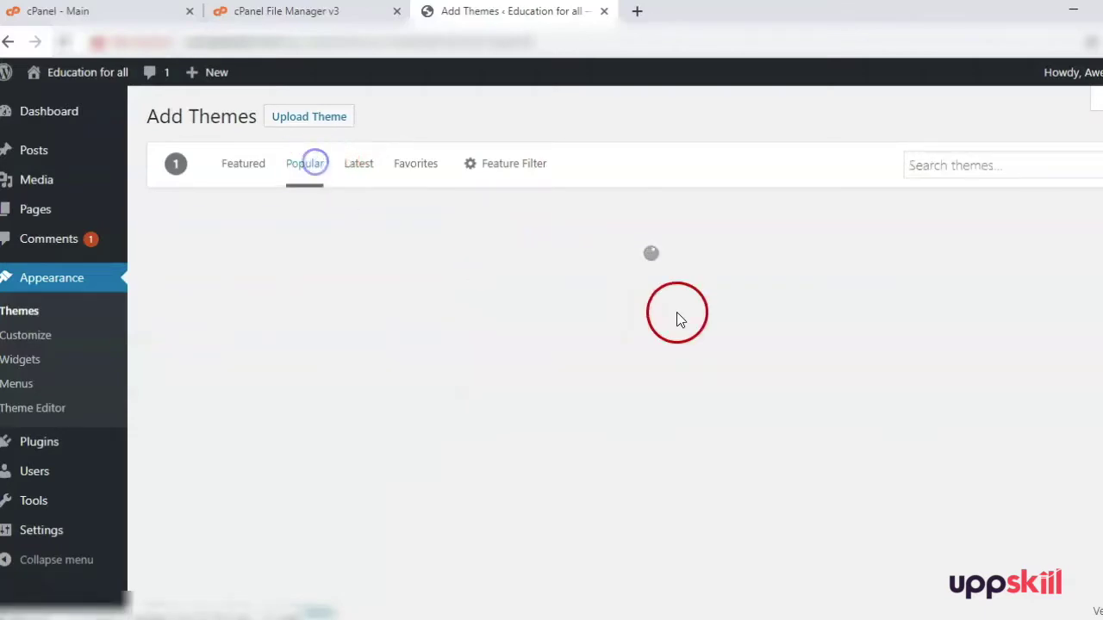
{"action": "mouse_move", "coordinate": [778, 369]}
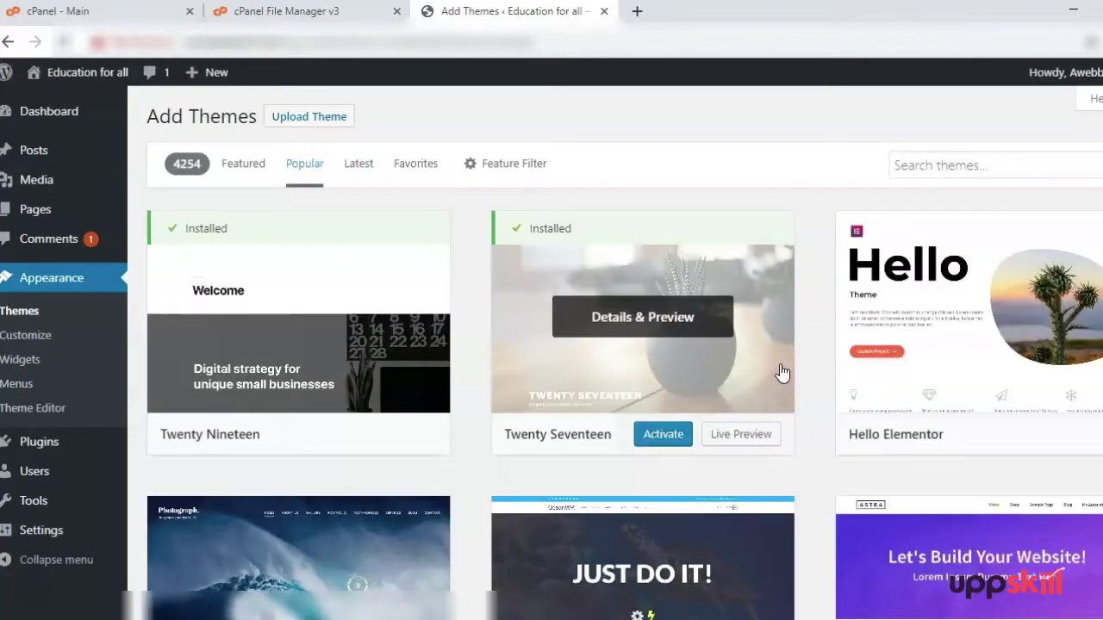
{"action": "scroll", "coordinate": [782, 372], "scroll_direction": "down", "scroll_amount": 12}
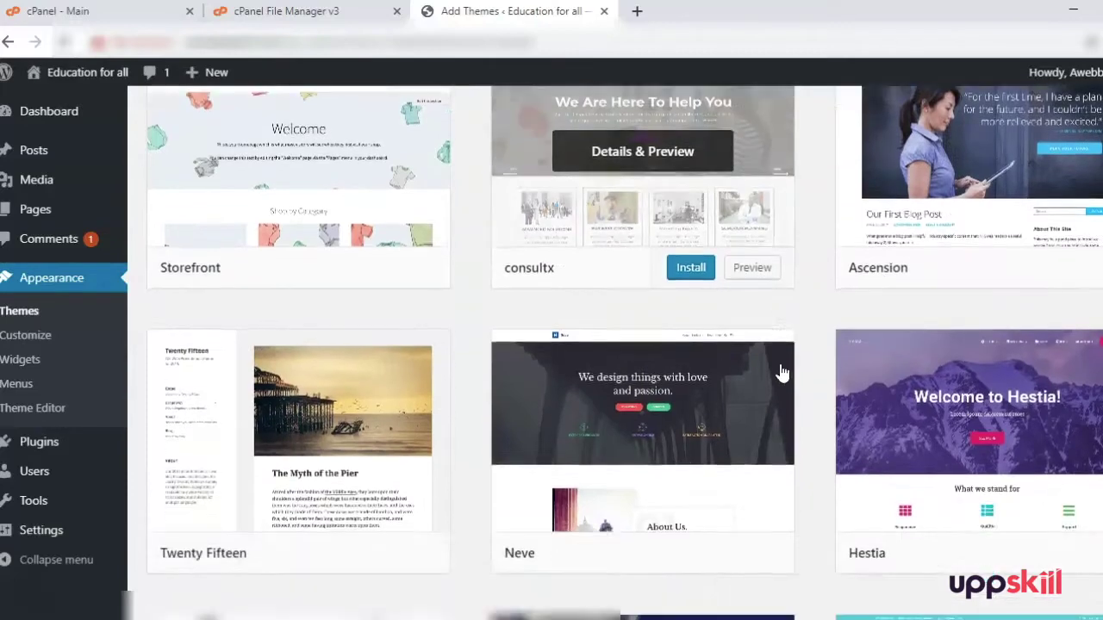
{"action": "scroll", "coordinate": [782, 372], "scroll_direction": "down", "scroll_amount": 3}
{"action": "left_click", "coordinate": [817, 443]}
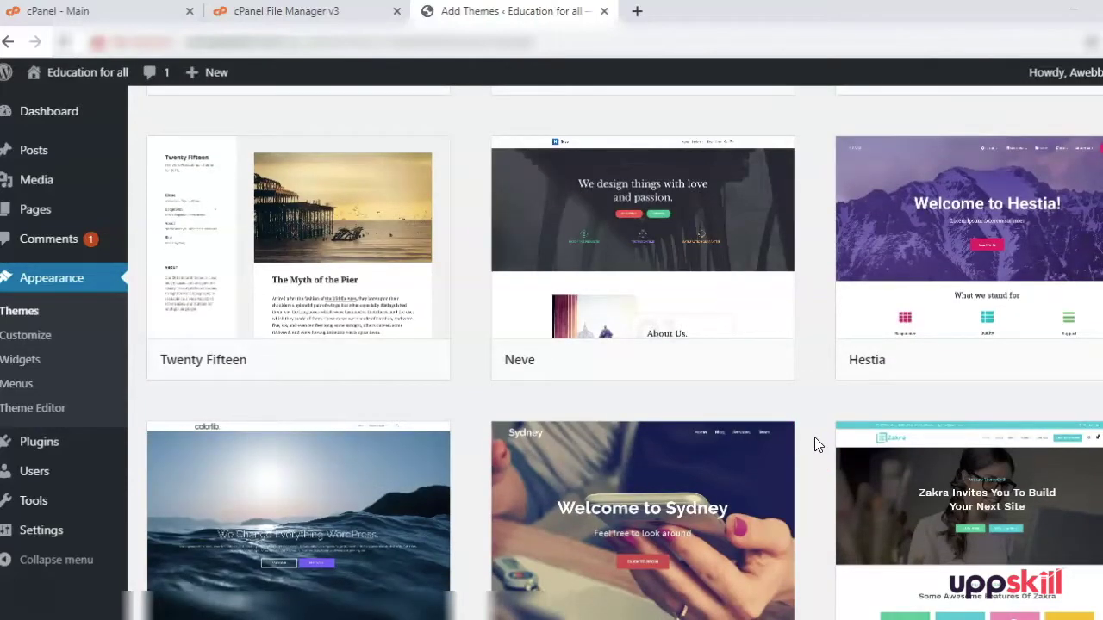
{"action": "scroll", "coordinate": [815, 439], "scroll_direction": "down", "scroll_amount": 7}
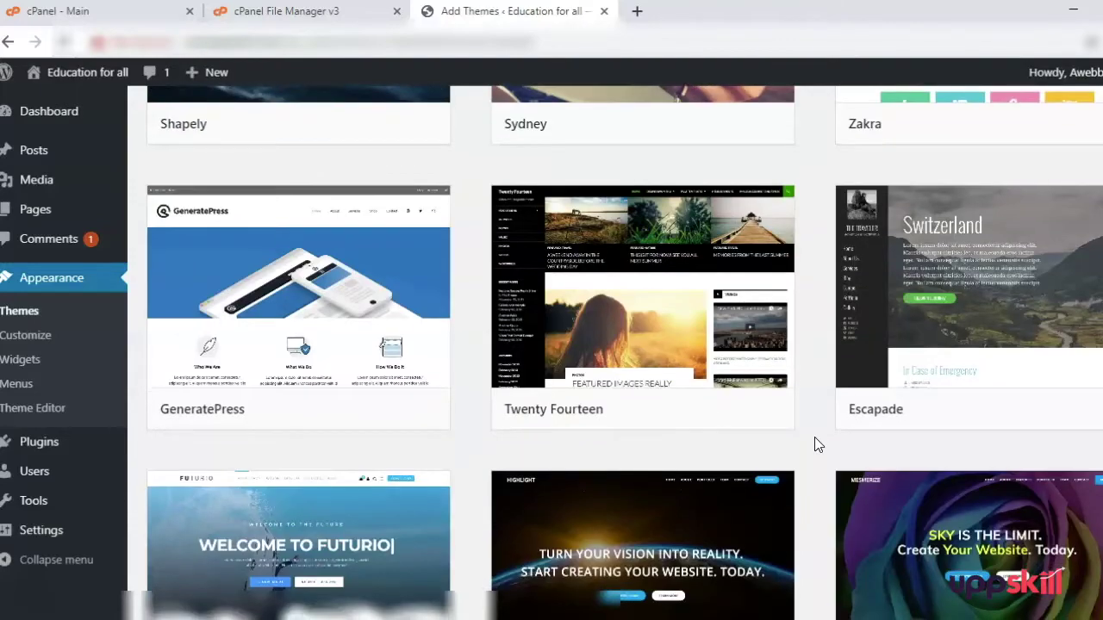
{"action": "scroll", "coordinate": [817, 444], "scroll_direction": "down", "scroll_amount": 6}
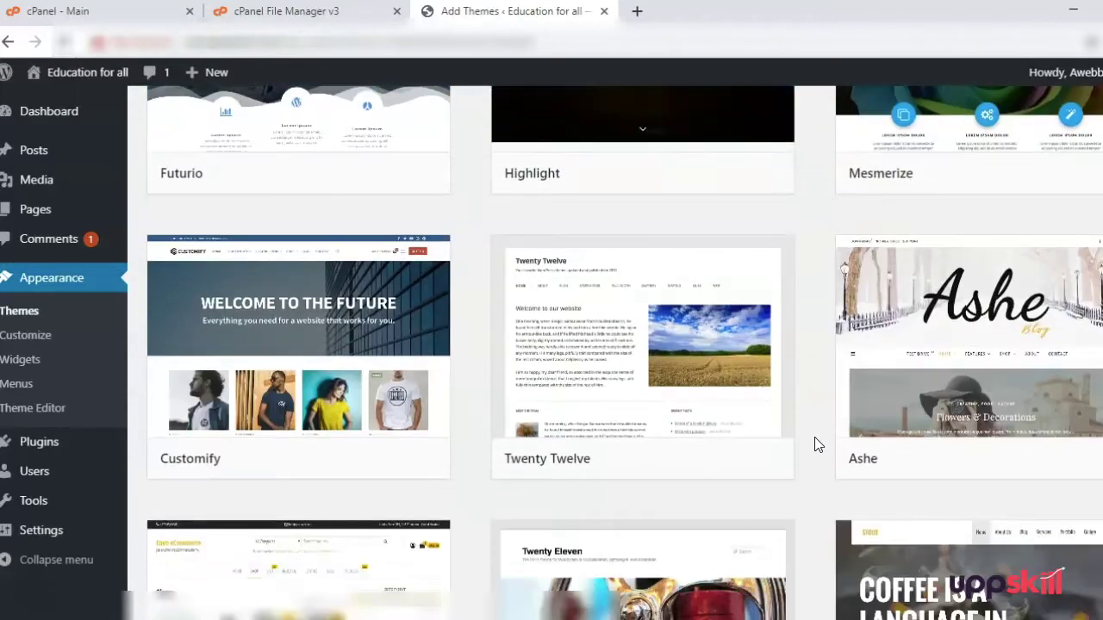
{"action": "scroll", "coordinate": [815, 444], "scroll_direction": "down", "scroll_amount": 6}
Preview the OnePress theme and open the live demo address from its description in a new tab
{"action": "left_click", "coordinate": [715, 392]}
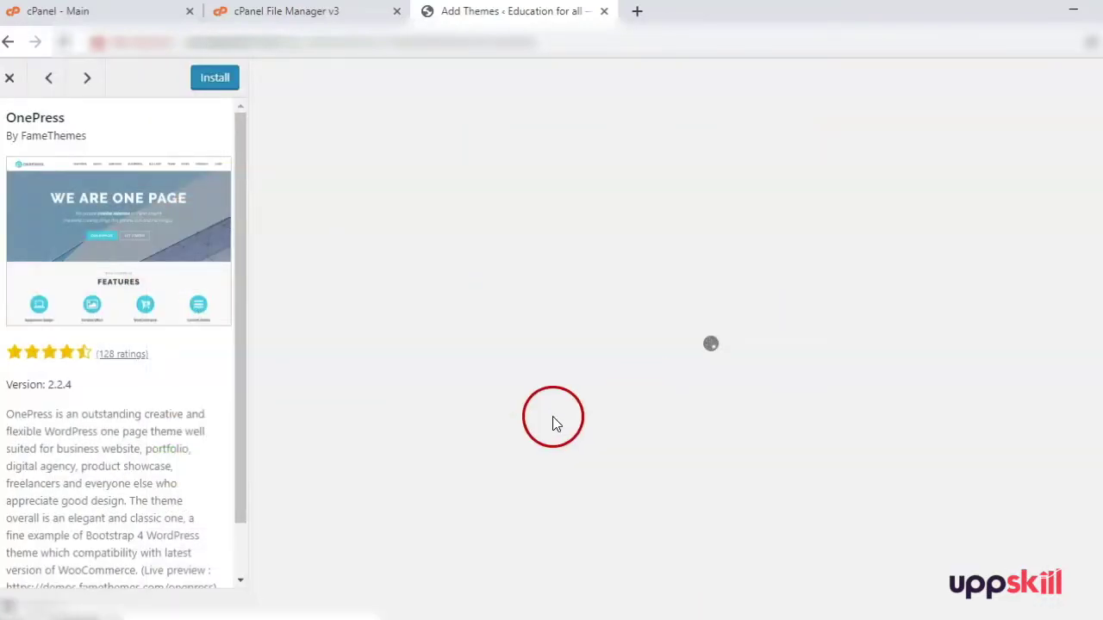
{"action": "scroll", "coordinate": [138, 421], "scroll_direction": "down", "scroll_amount": 2}
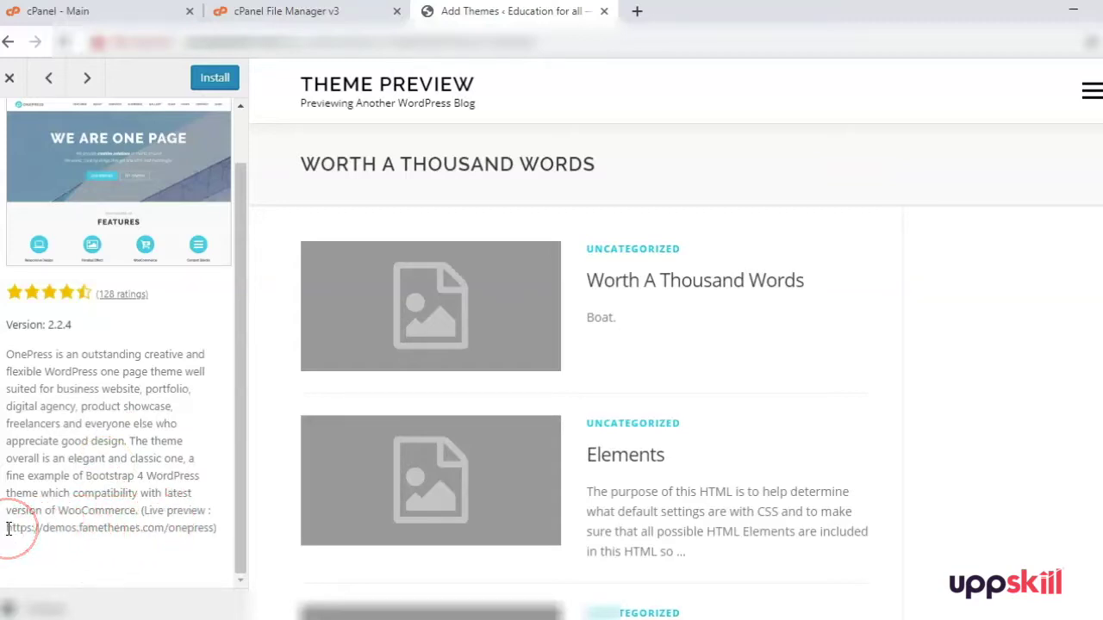
{"action": "left_click_drag", "start_coordinate": [7, 528], "coordinate": [723, 12]}
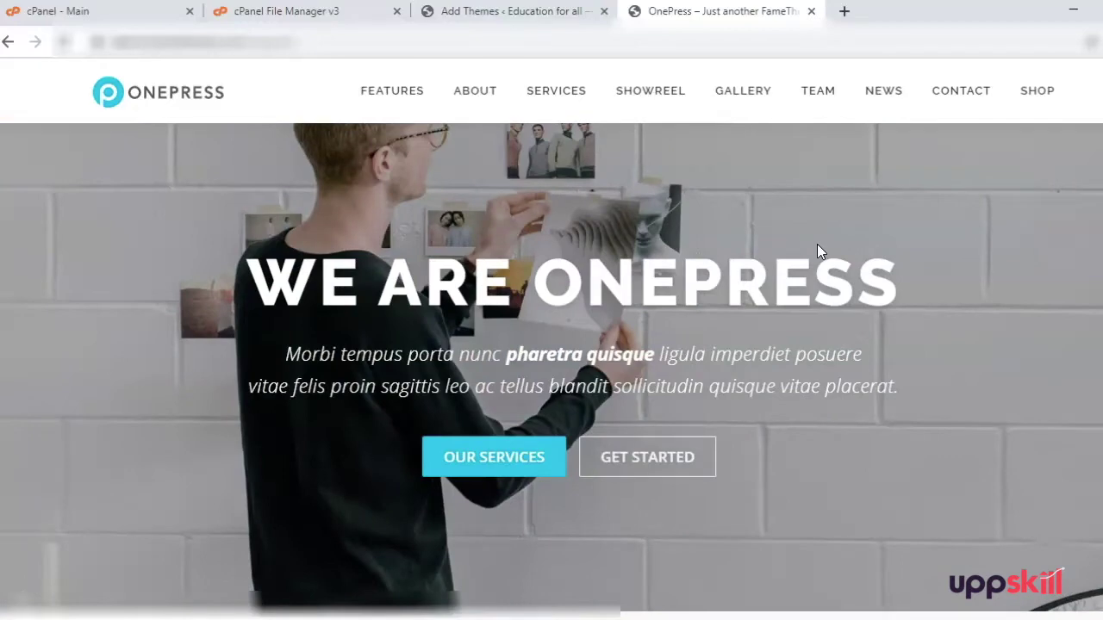
Look through the sections of the OnePress demo page, and close both the demo and the theme preview
{"action": "scroll", "coordinate": [817, 245], "scroll_direction": "down", "scroll_amount": 10}
{"action": "scroll", "coordinate": [818, 245], "scroll_direction": "down", "scroll_amount": 8}
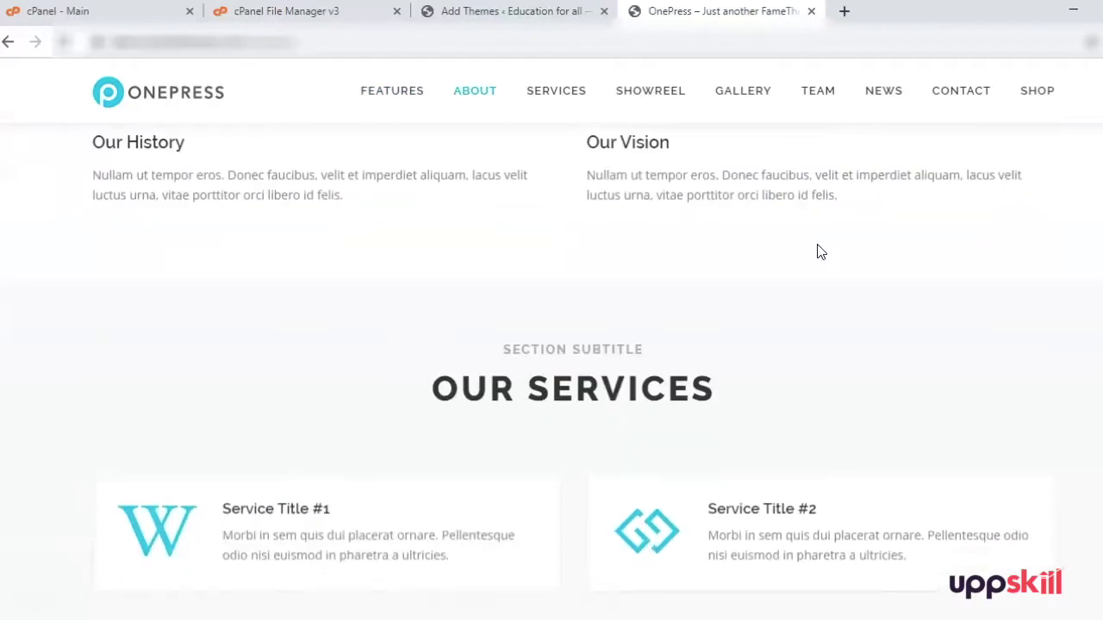
{"action": "scroll", "coordinate": [819, 250], "scroll_direction": "down", "scroll_amount": 10}
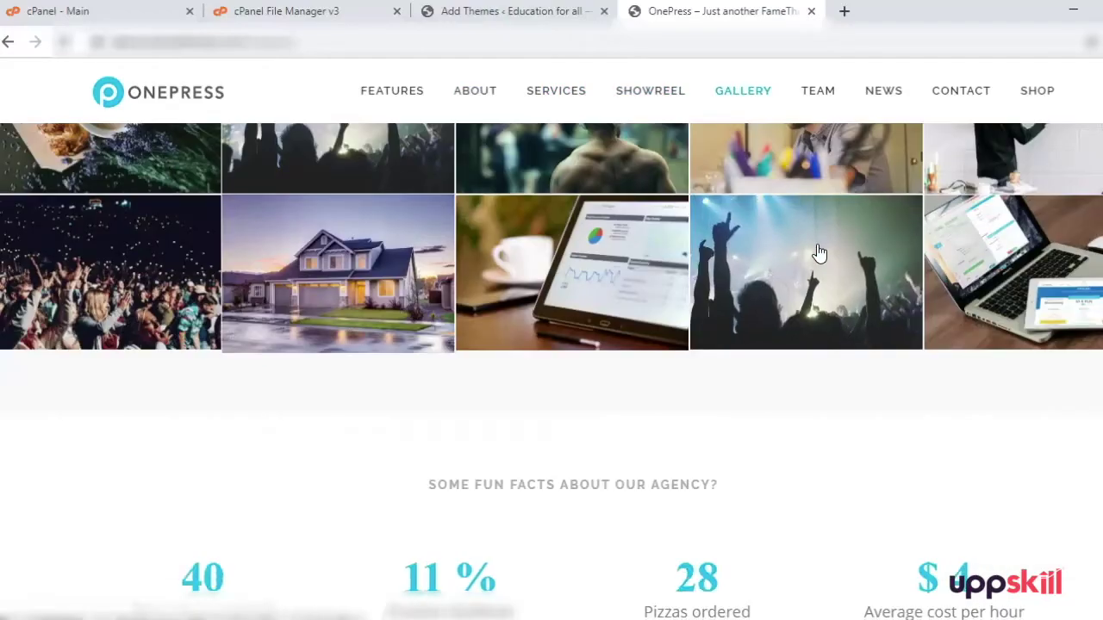
{"action": "scroll", "coordinate": [819, 250], "scroll_direction": "down", "scroll_amount": 12}
{"action": "scroll", "coordinate": [818, 250], "scroll_direction": "up", "scroll_amount": 2}
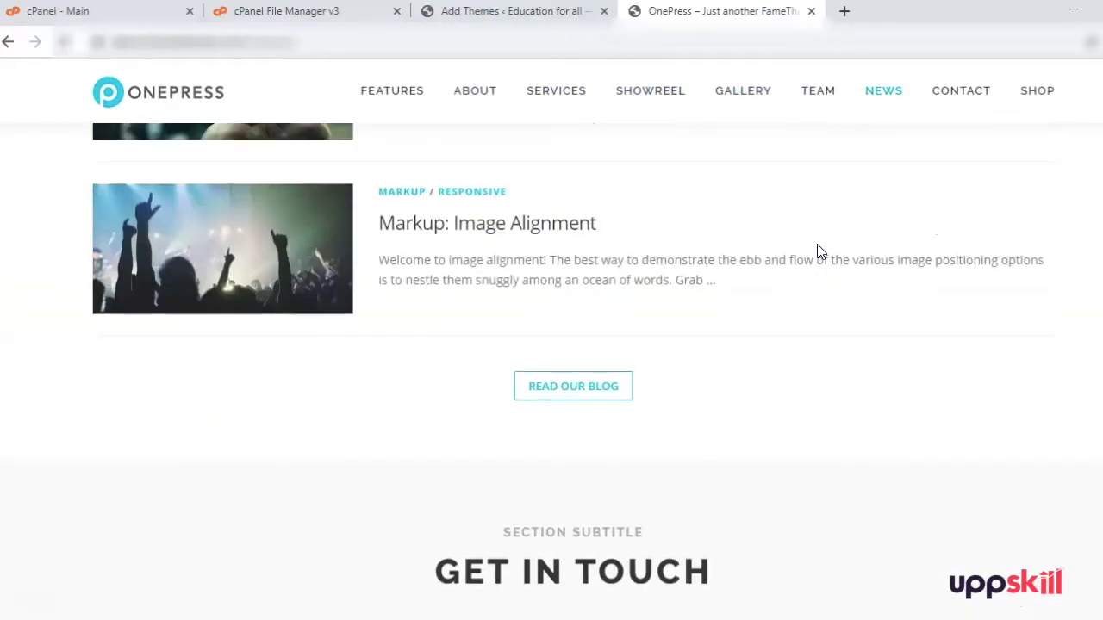
{"action": "left_click", "coordinate": [811, 12]}
{"action": "left_click", "coordinate": [11, 79]}
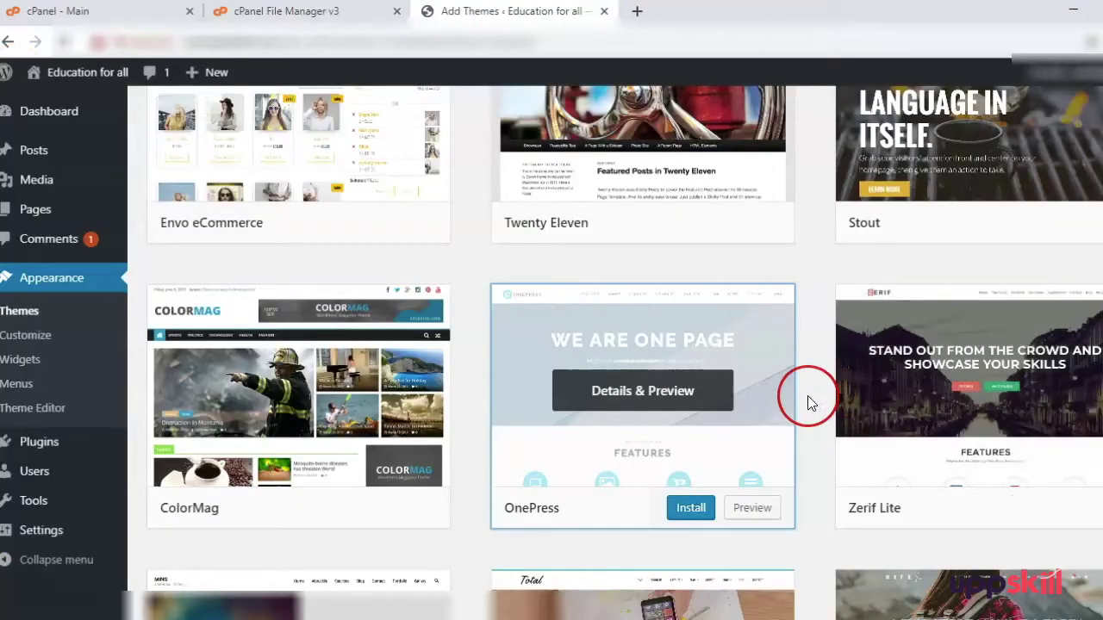
Search the theme directory for septera and examine the preview of the Septera theme
{"action": "scroll", "coordinate": [810, 399], "scroll_direction": "down", "scroll_amount": 1}
{"action": "scroll", "coordinate": [809, 401], "scroll_direction": "down", "scroll_amount": 3}
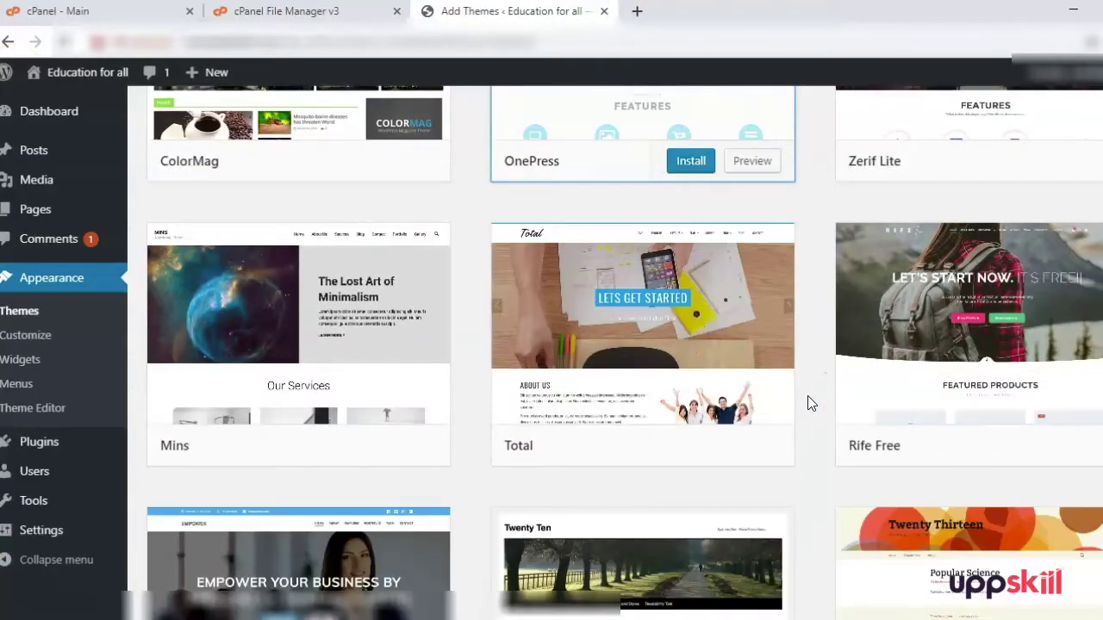
{"action": "scroll", "coordinate": [810, 401], "scroll_direction": "up", "scroll_amount": 15}
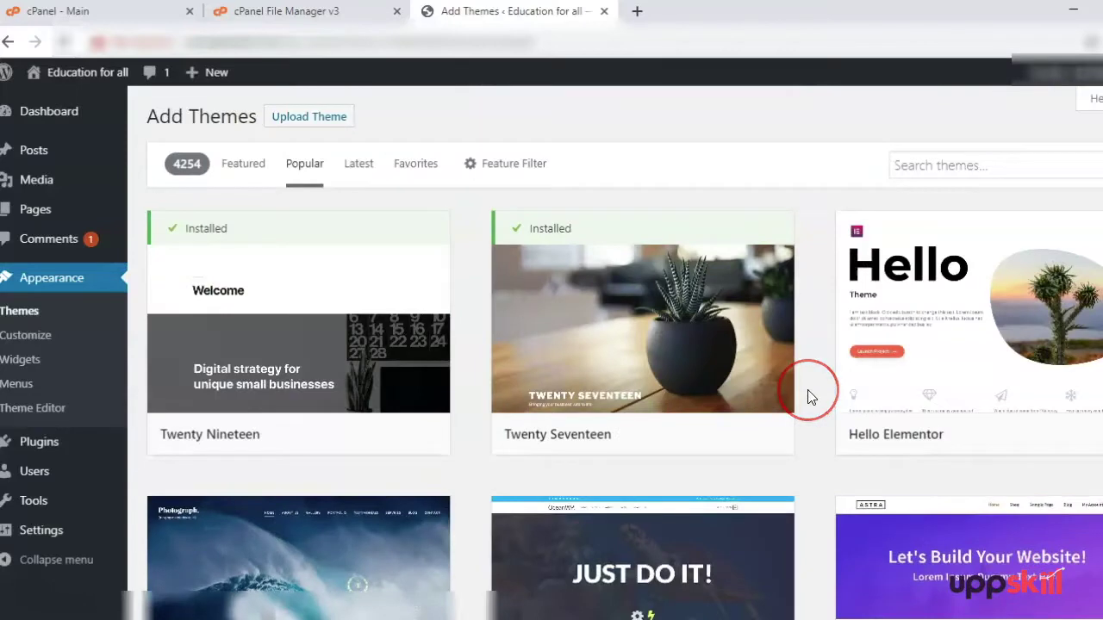
{"action": "left_click", "coordinate": [948, 168]}
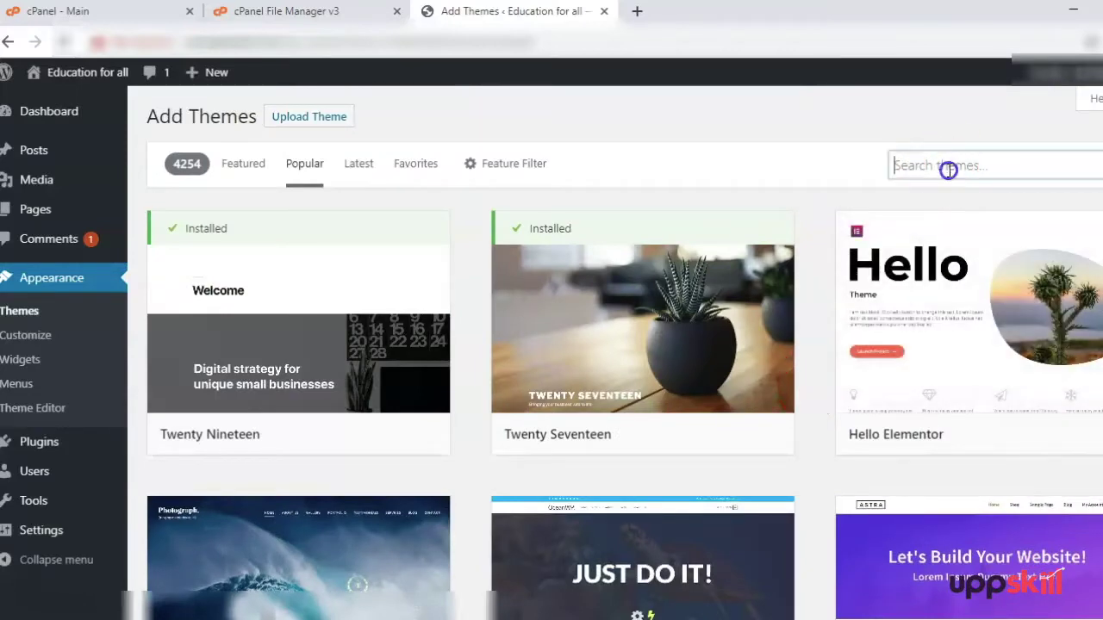
{"action": "type", "text": "septera"}
{"action": "left_click", "coordinate": [358, 318]}
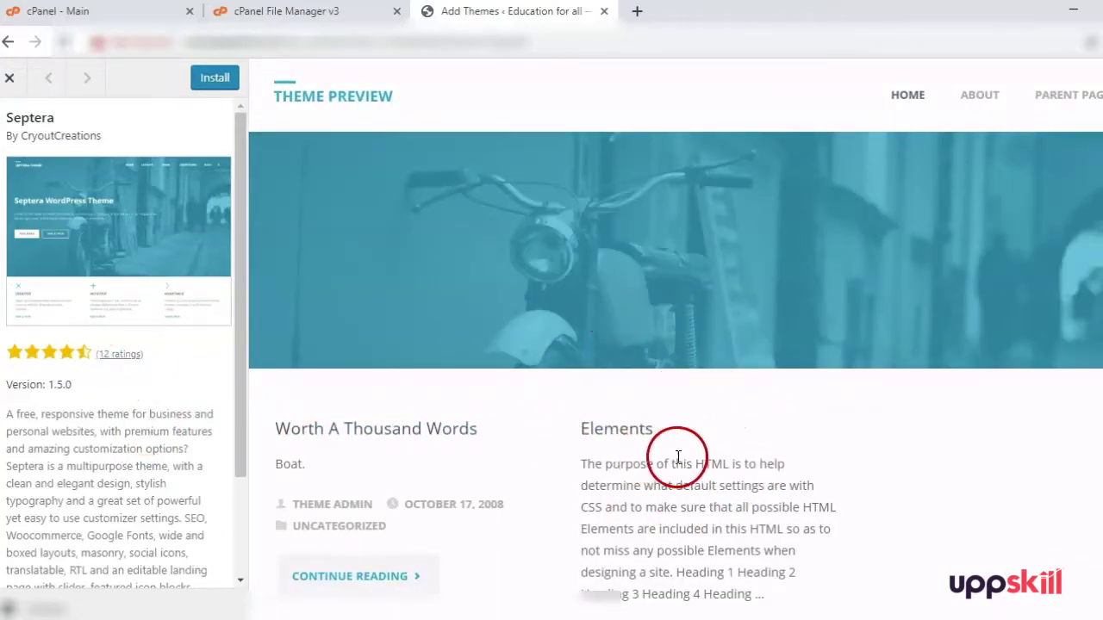
{"action": "scroll", "coordinate": [902, 411], "scroll_direction": "down", "scroll_amount": 10}
{"action": "scroll", "coordinate": [874, 406], "scroll_direction": "up", "scroll_amount": 10}
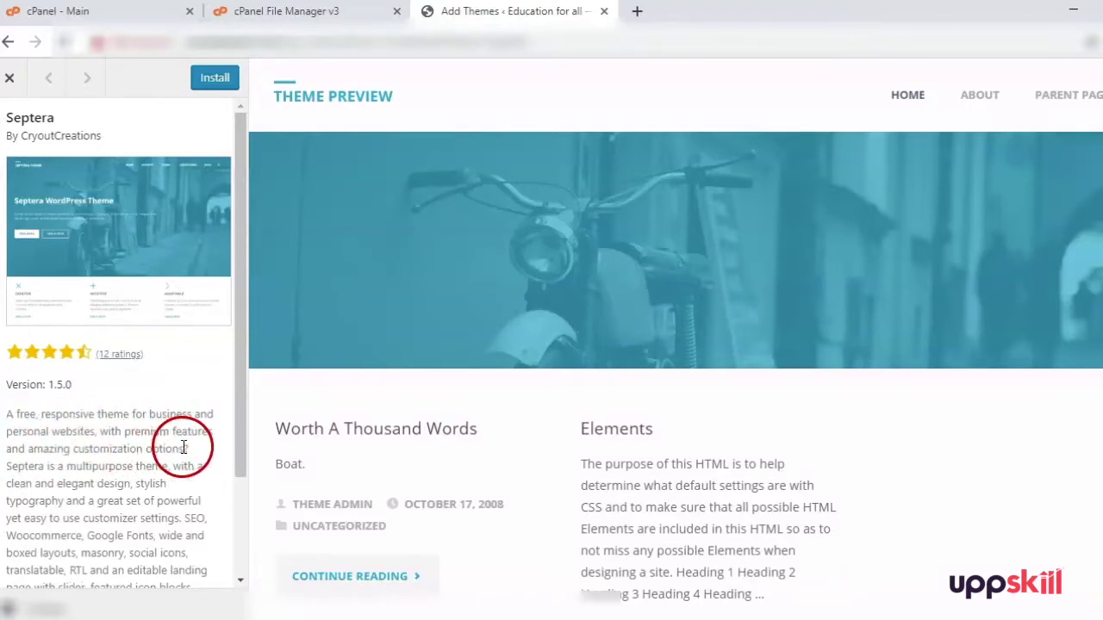
Open the demo address from the Septera description in a new tab, view the page, and close it
{"action": "scroll", "coordinate": [198, 463], "scroll_direction": "down", "scroll_amount": 3}
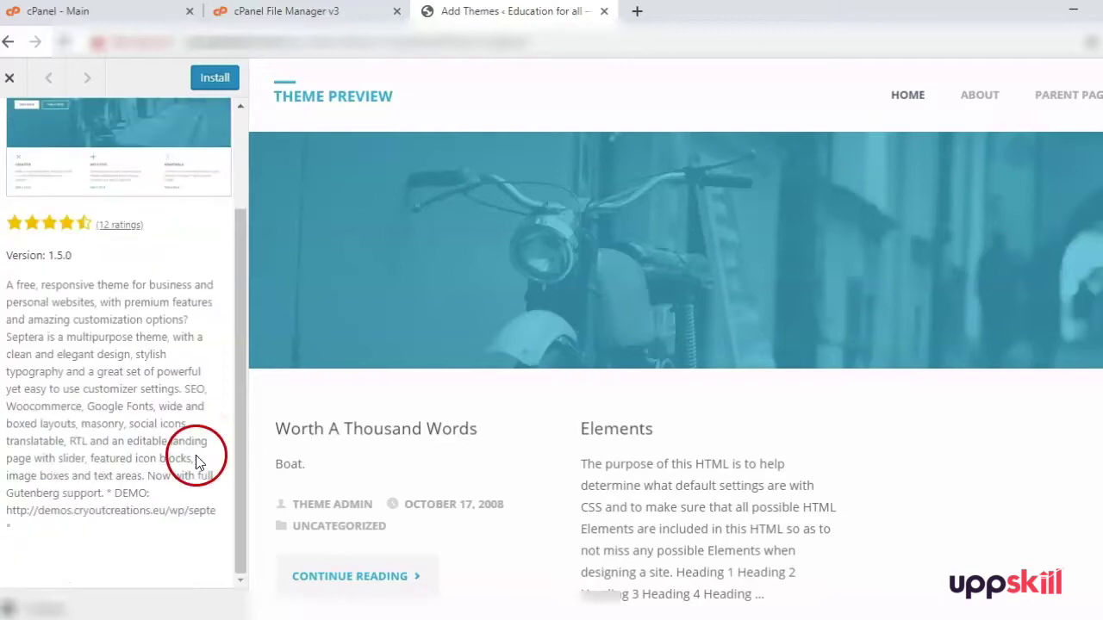
{"action": "left_click_drag", "start_coordinate": [7, 510], "coordinate": [215, 510]}
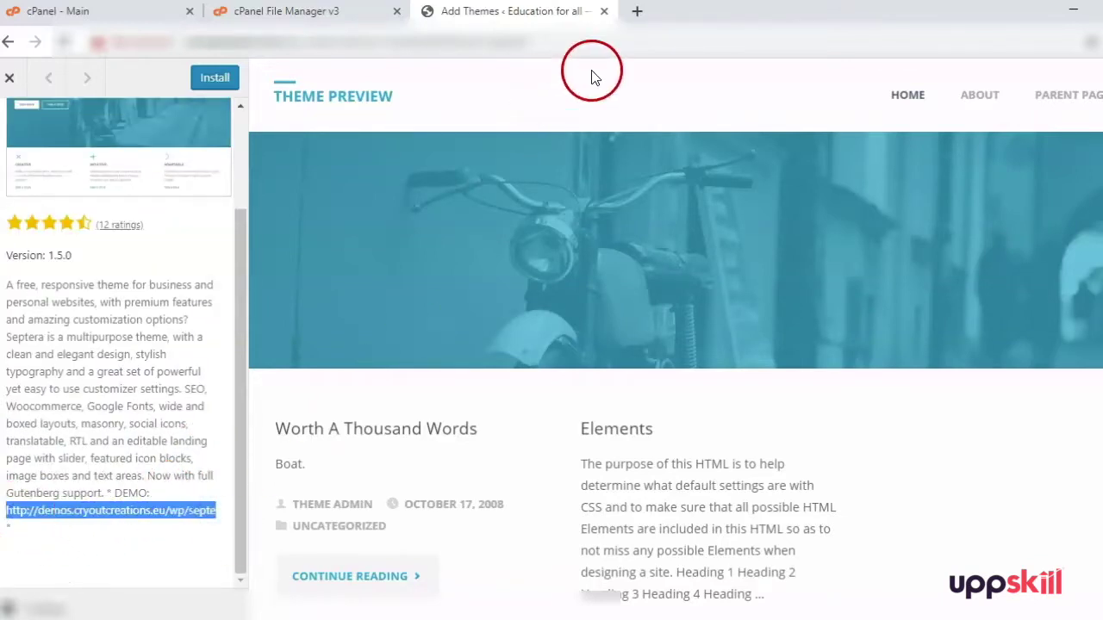
{"action": "left_click", "coordinate": [637, 12]}
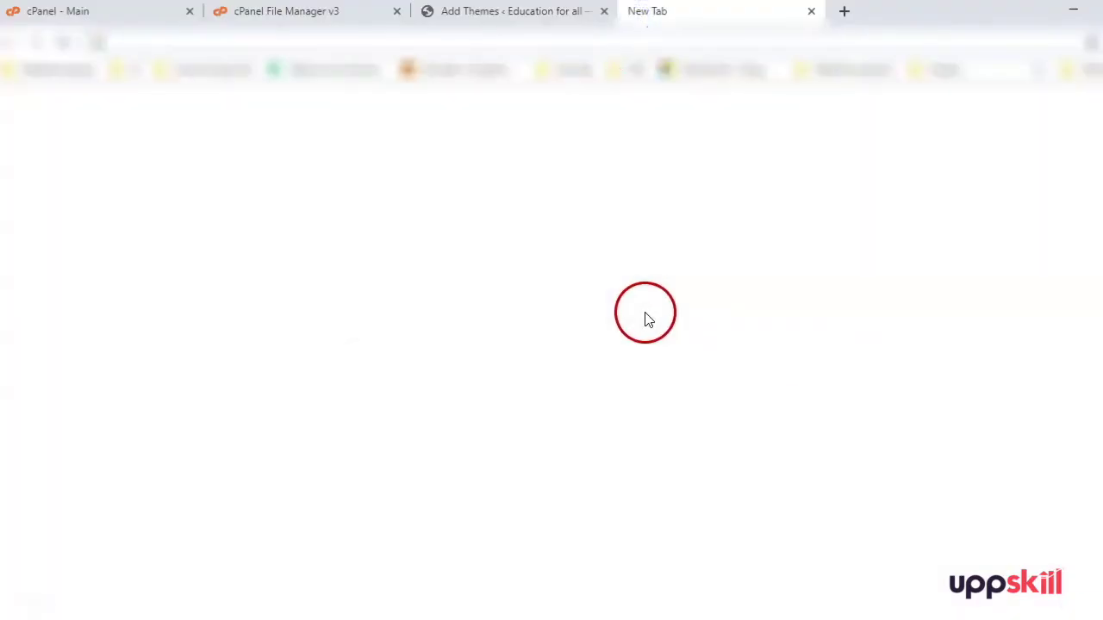
{"action": "key", "text": "ctrl+v"}
{"action": "key", "text": "Return"}
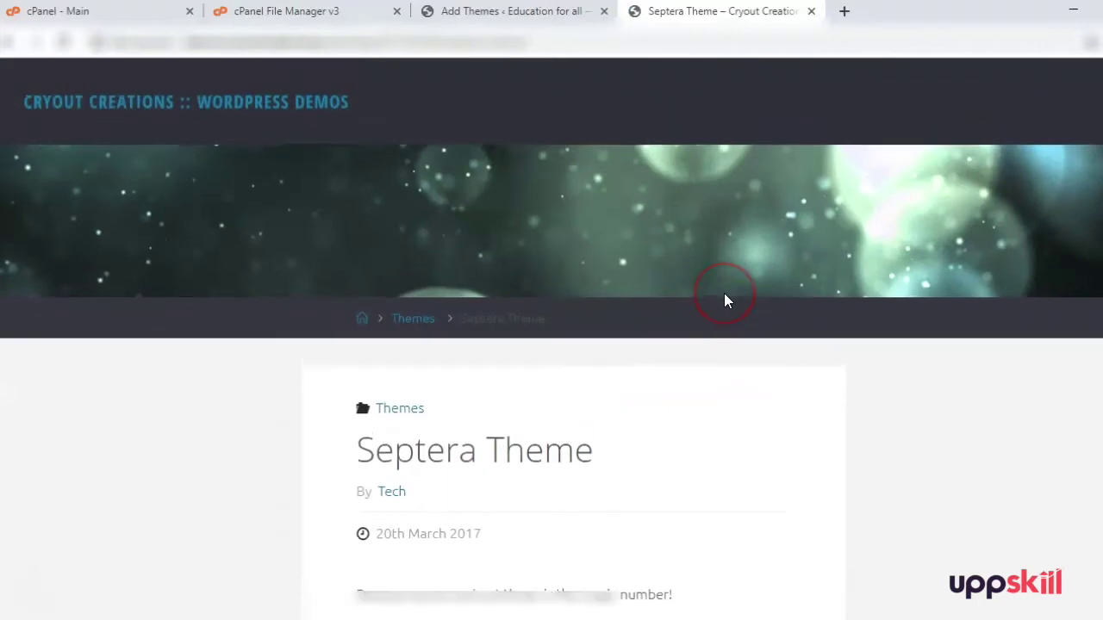
{"action": "left_click", "coordinate": [810, 11]}
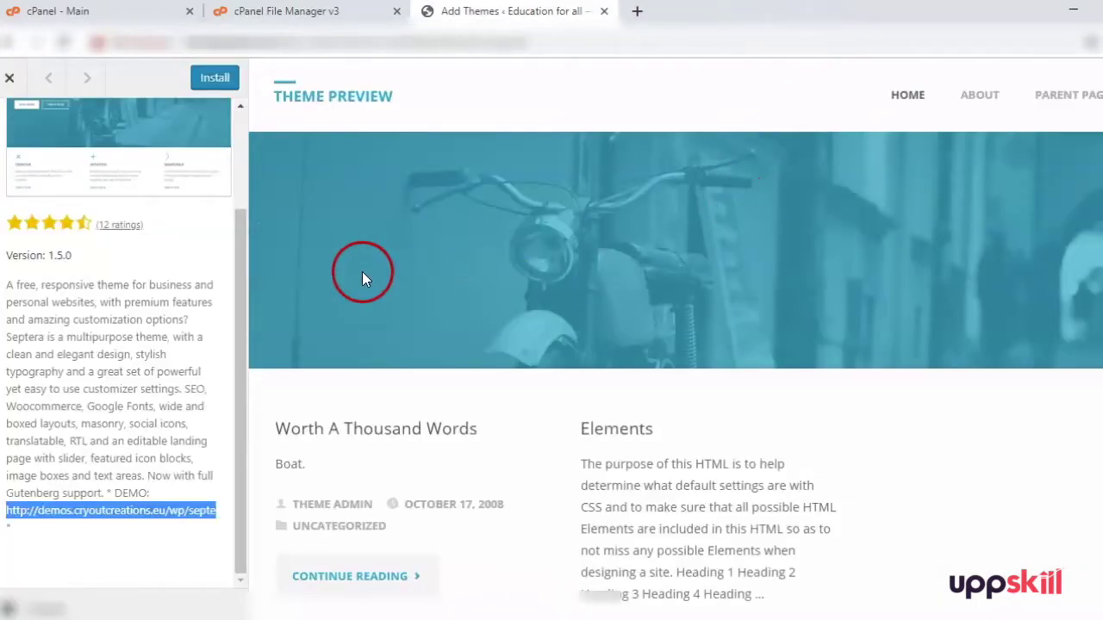
Install the Septera theme and activate it on the site
{"action": "left_click", "coordinate": [212, 80]}
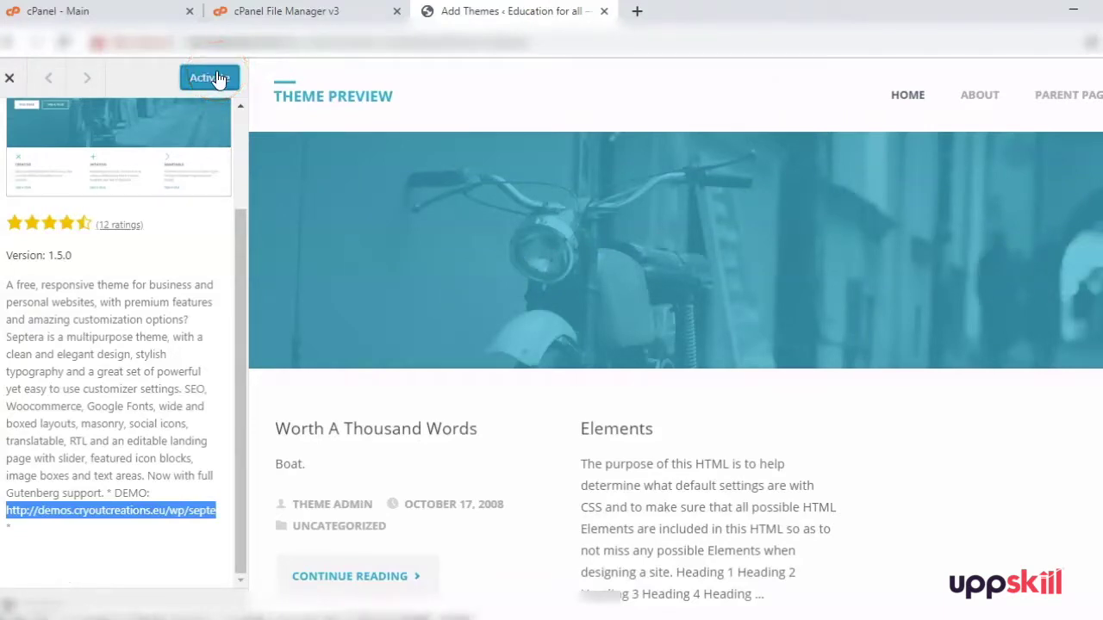
{"action": "left_click", "coordinate": [217, 76]}
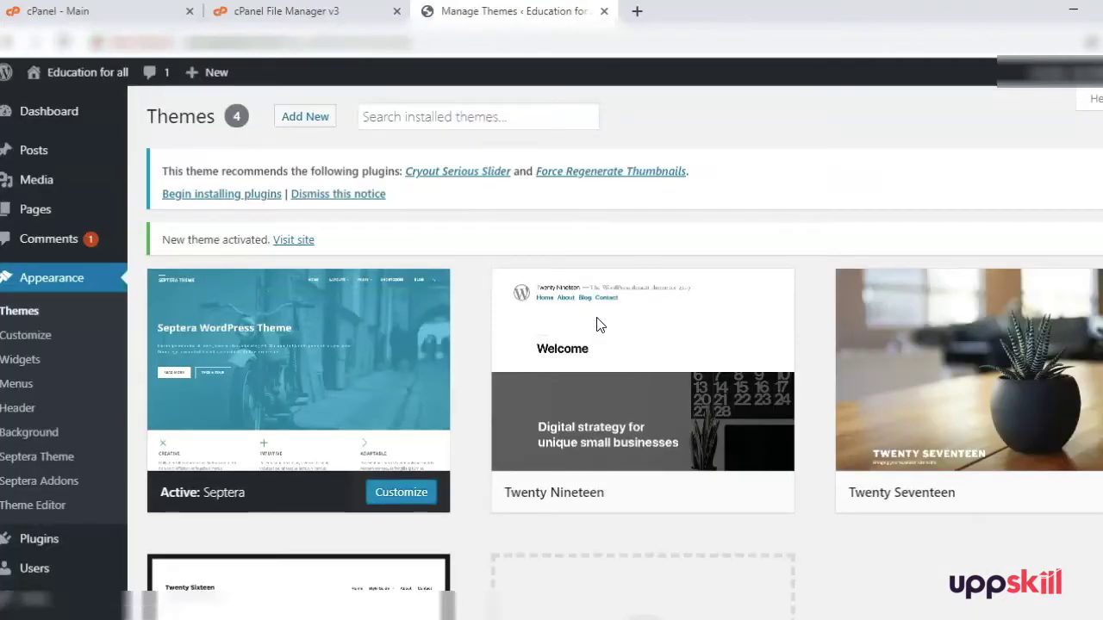
{"action": "left_click", "coordinate": [690, 370]}
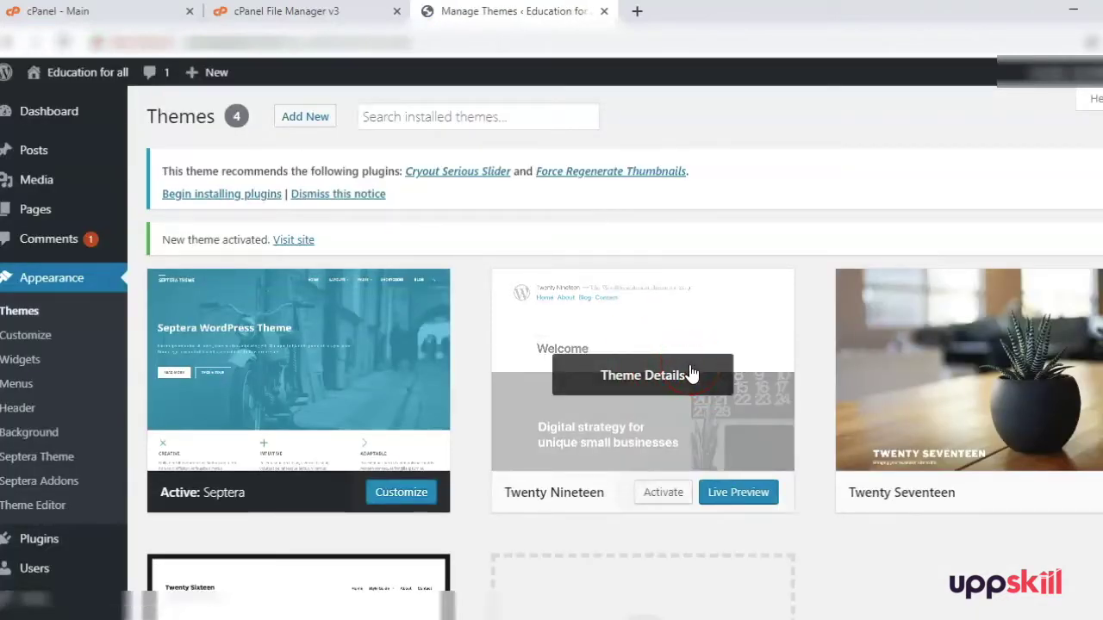
{"action": "left_click", "coordinate": [690, 373]}
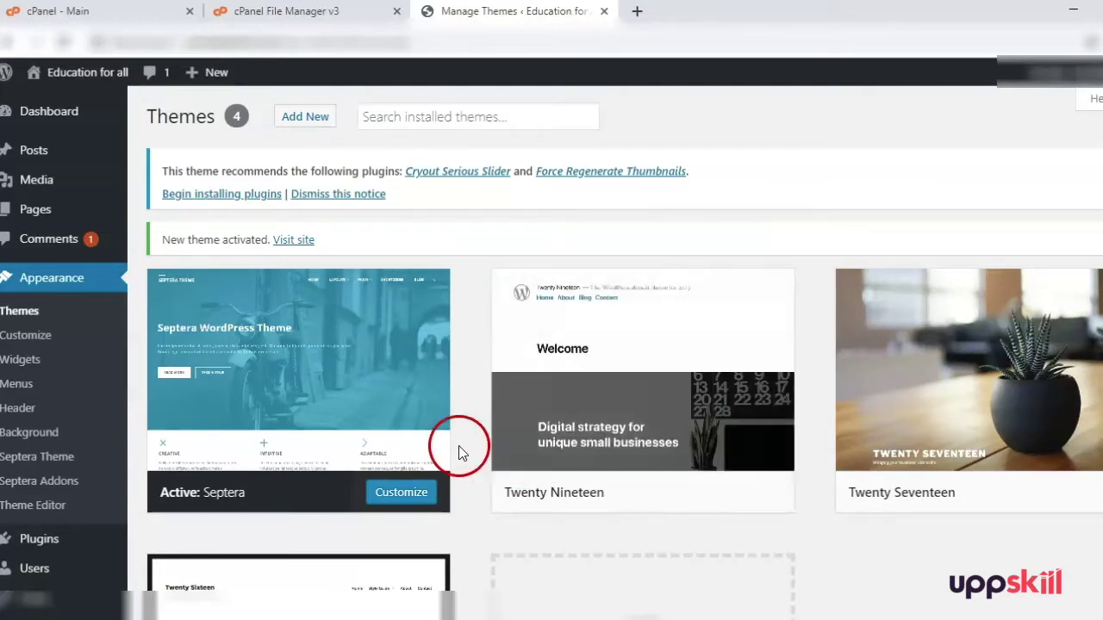
{"action": "mouse_move", "coordinate": [721, 423]}
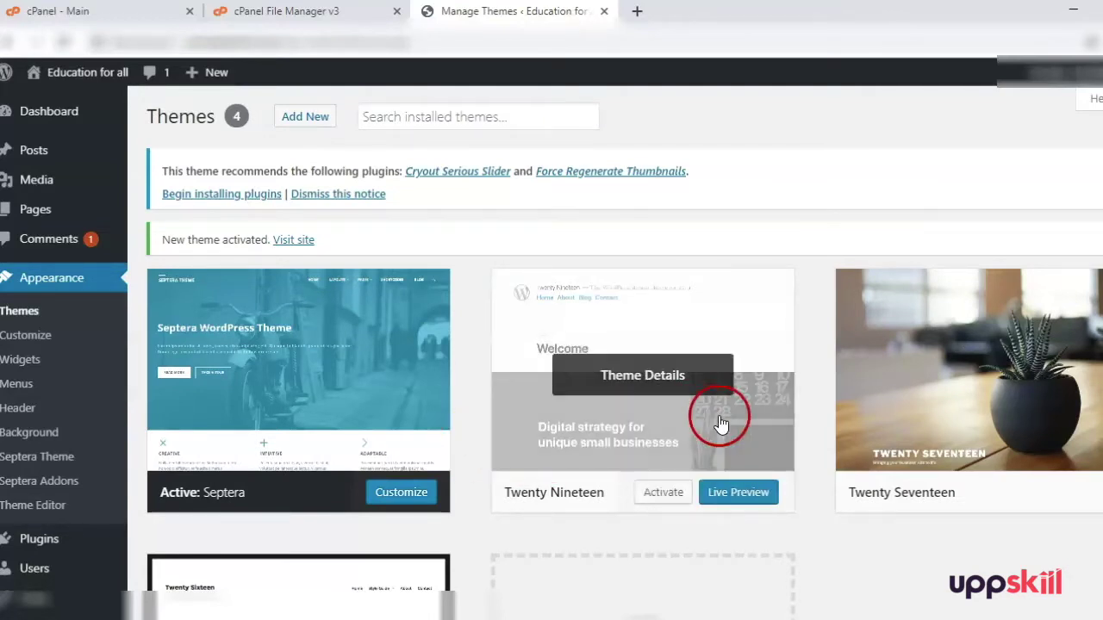
Preview the installed Twenty Nineteen theme on the site and close the preview
{"action": "left_click", "coordinate": [737, 496]}
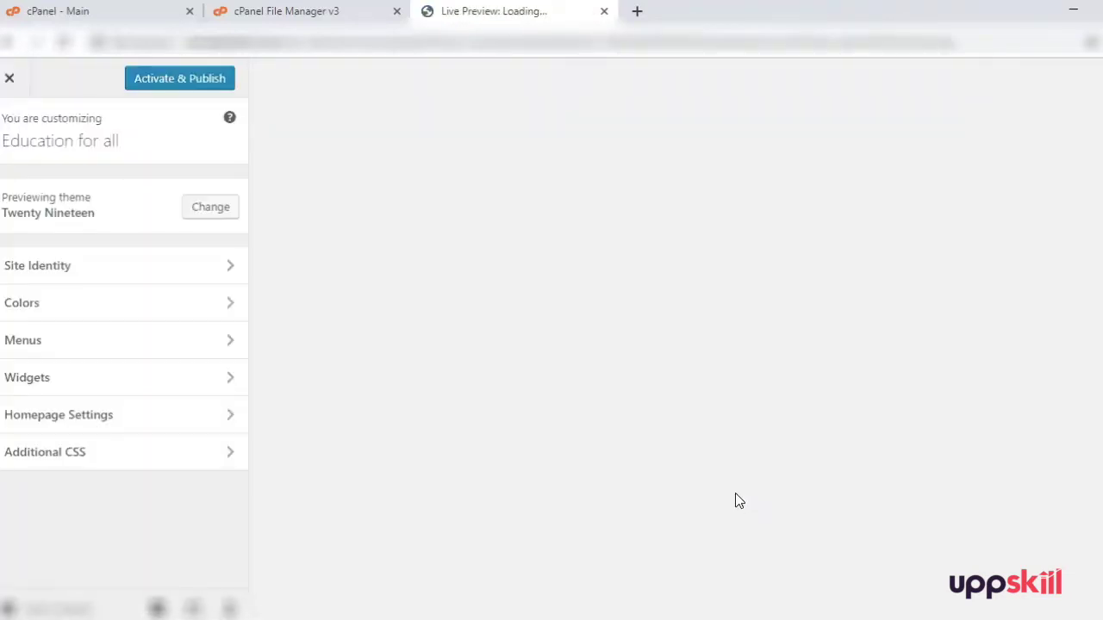
{"action": "left_click", "coordinate": [736, 494]}
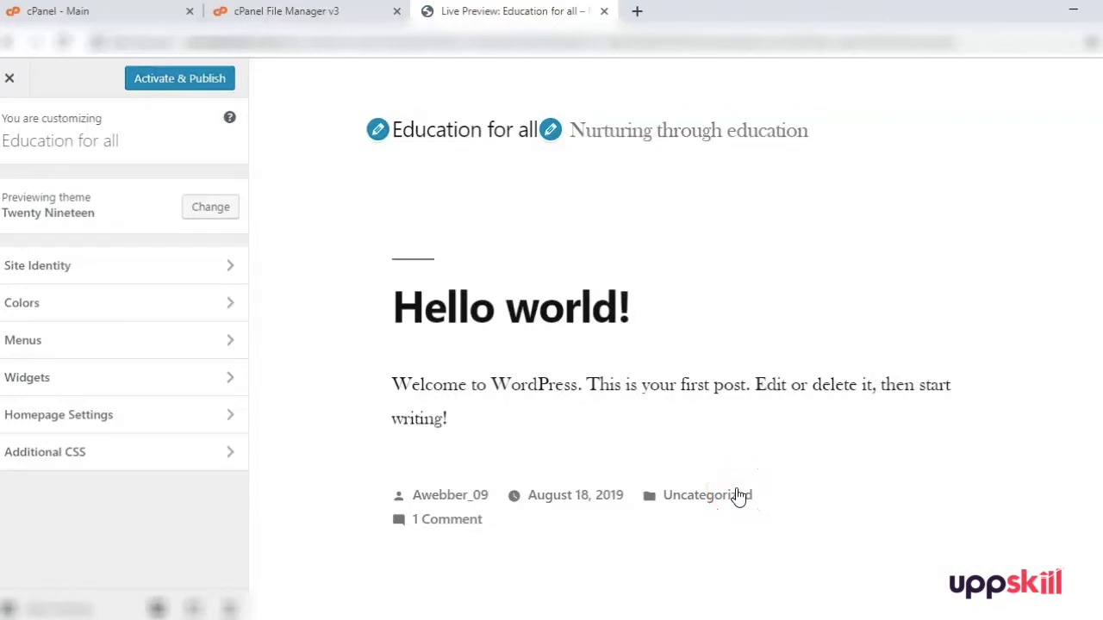
{"action": "left_click", "coordinate": [750, 442]}
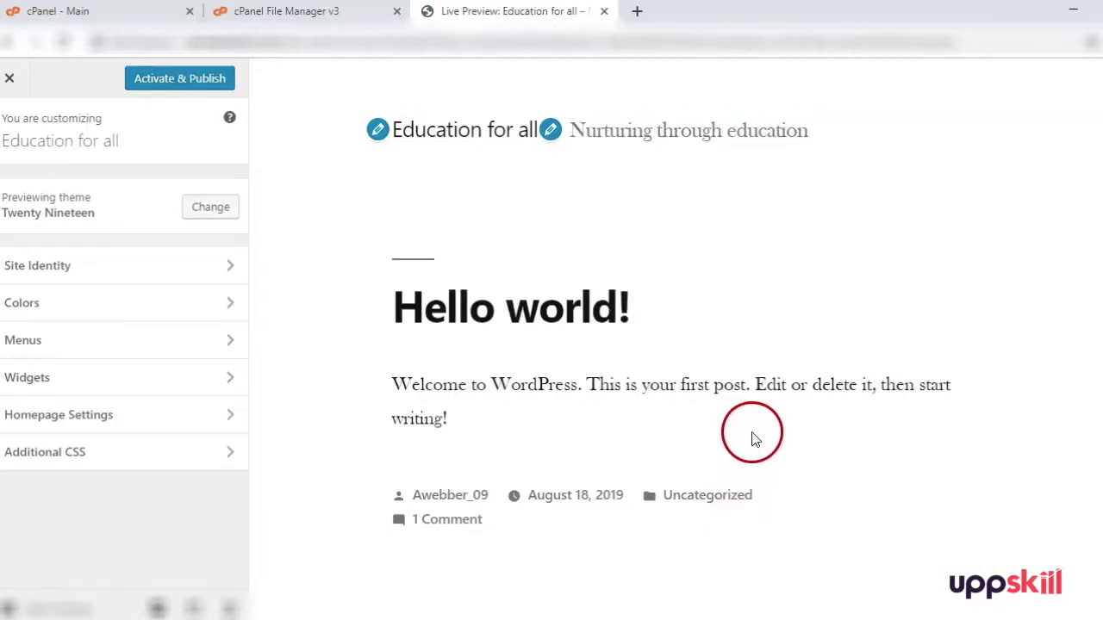
{"action": "left_click", "coordinate": [10, 78]}
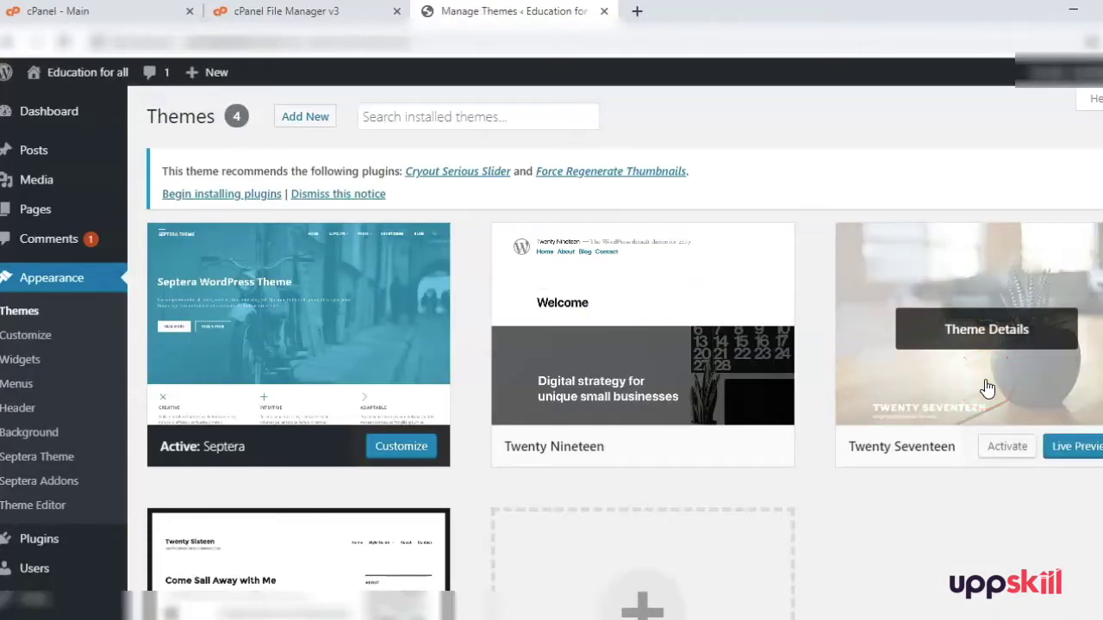
{"action": "left_click", "coordinate": [1087, 458]}
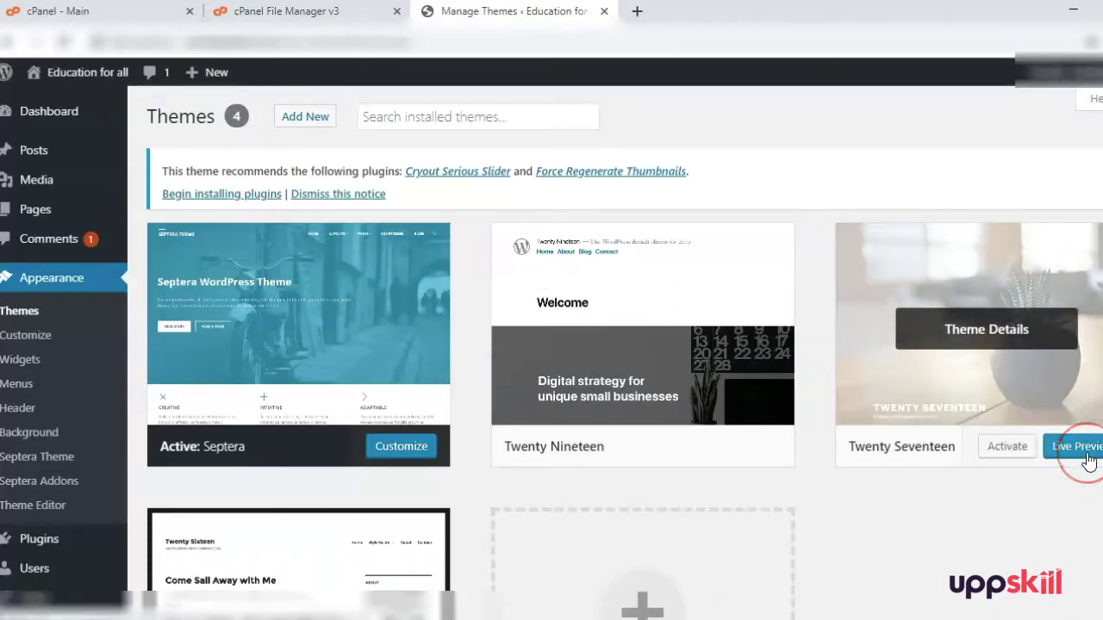
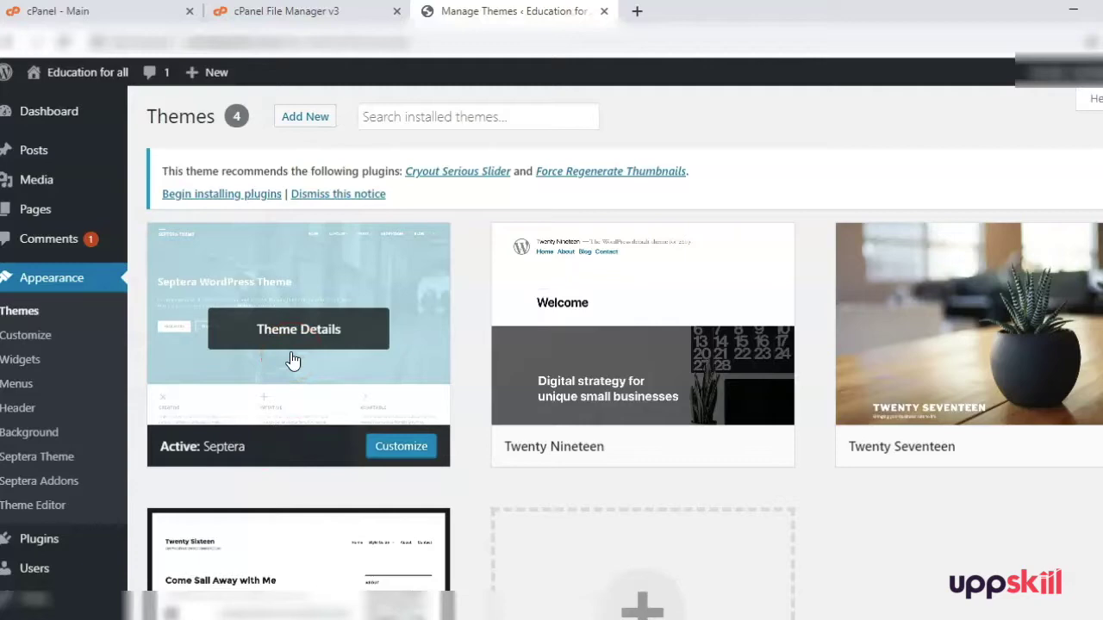
Go to adding a new plugin and search the plugin directory for elementor
{"action": "left_click", "coordinate": [19, 321]}
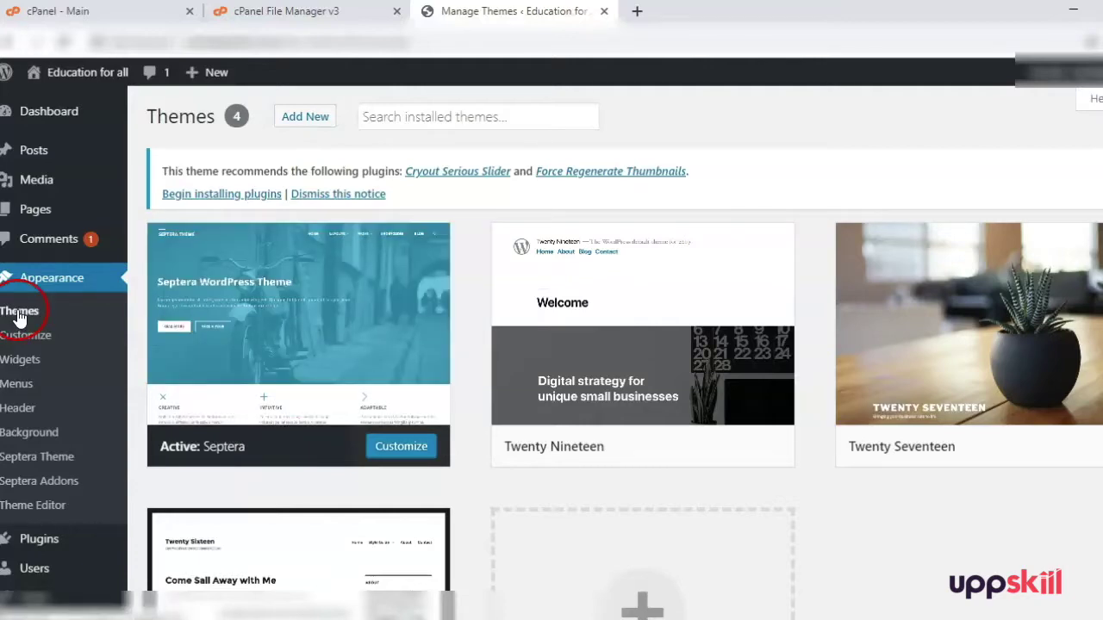
{"action": "left_click", "coordinate": [54, 485]}
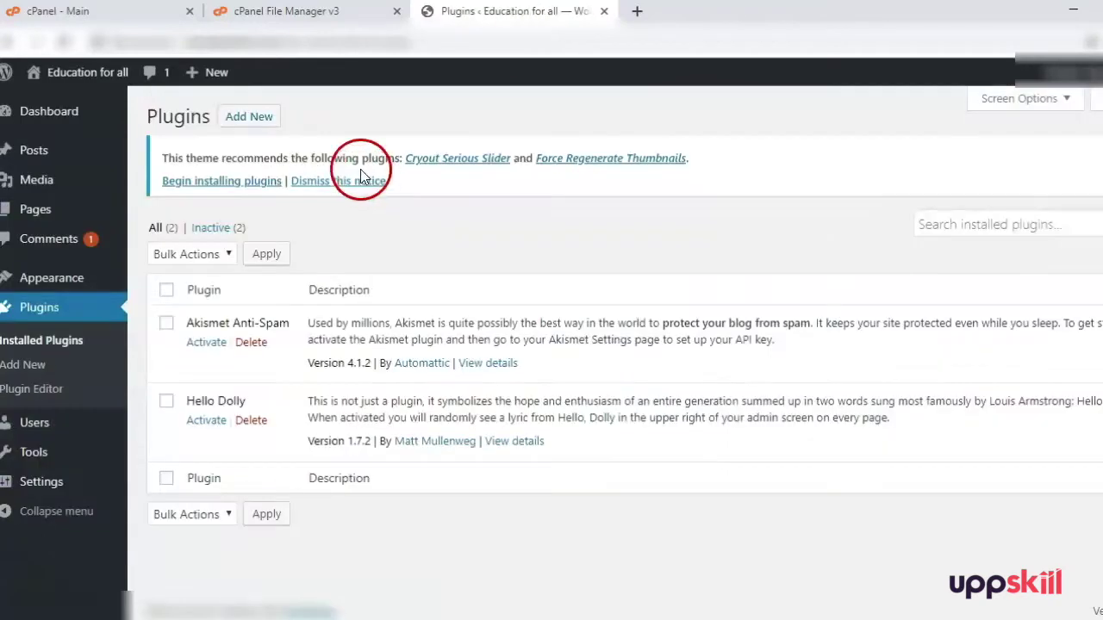
{"action": "left_click", "coordinate": [246, 117]}
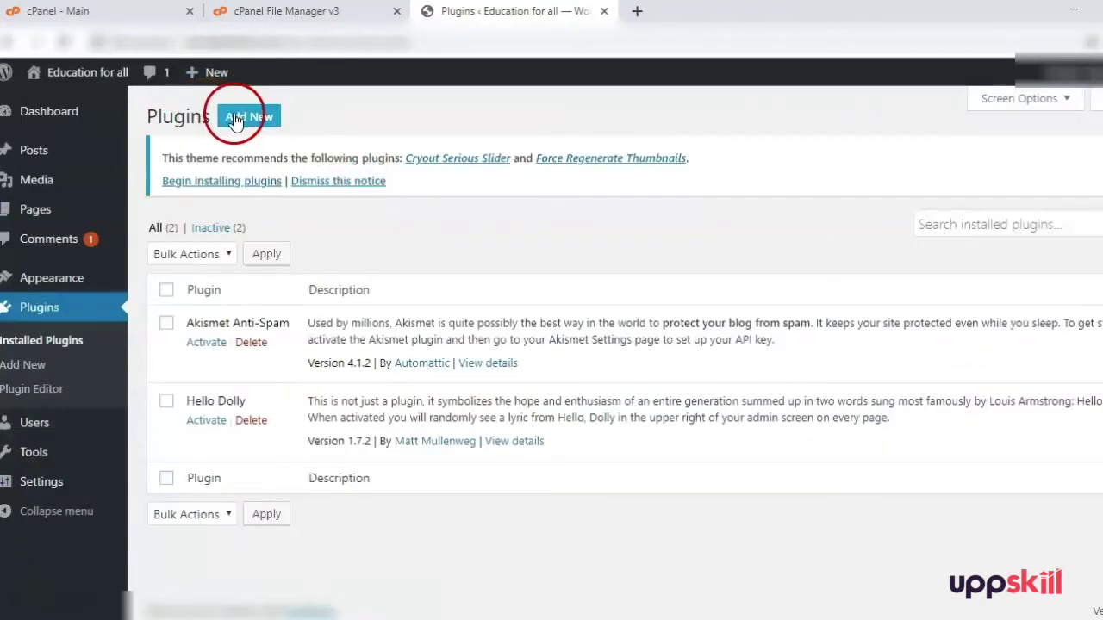
{"action": "left_click", "coordinate": [992, 246]}
{"action": "type", "text": "ele"}
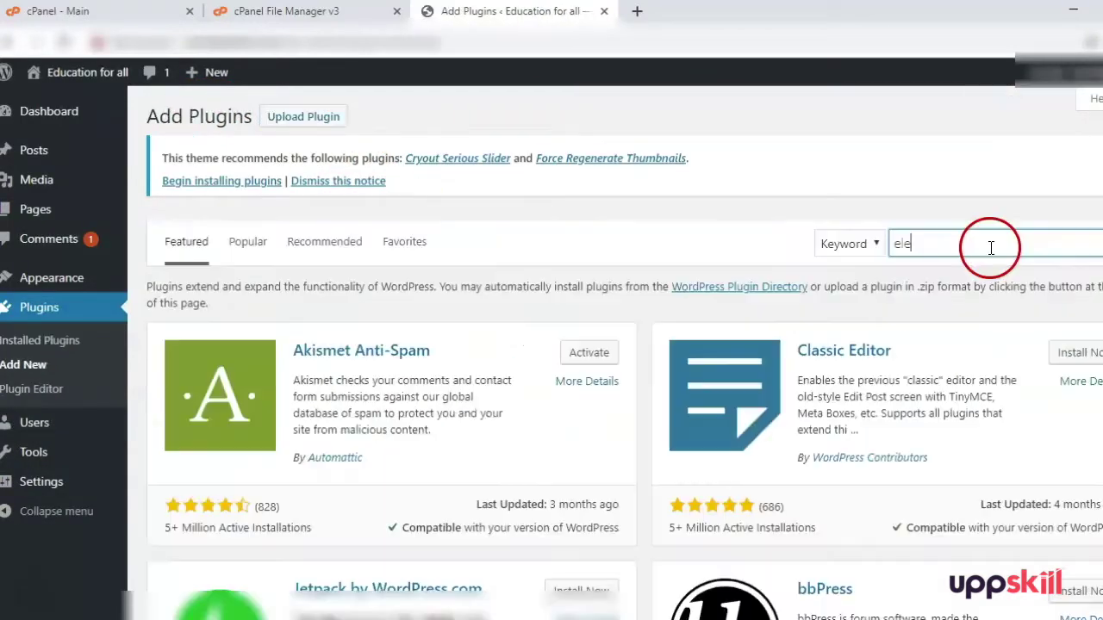
{"action": "type", "text": "mentor"}
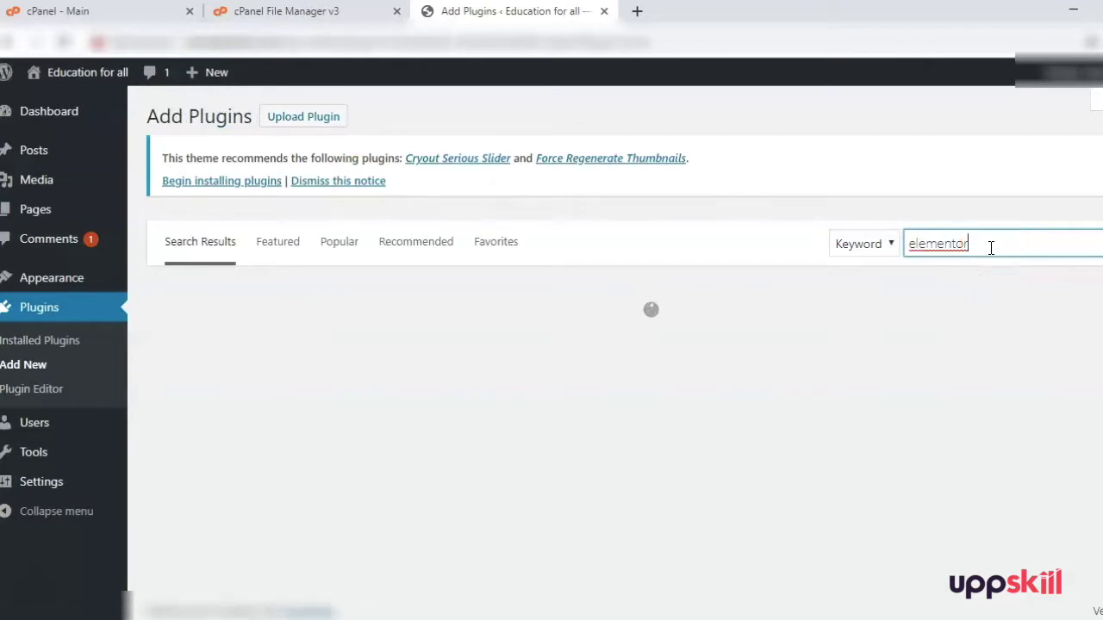
Install the Elementor Page Builder plugin and activate it on the site
{"action": "left_click", "coordinate": [430, 341]}
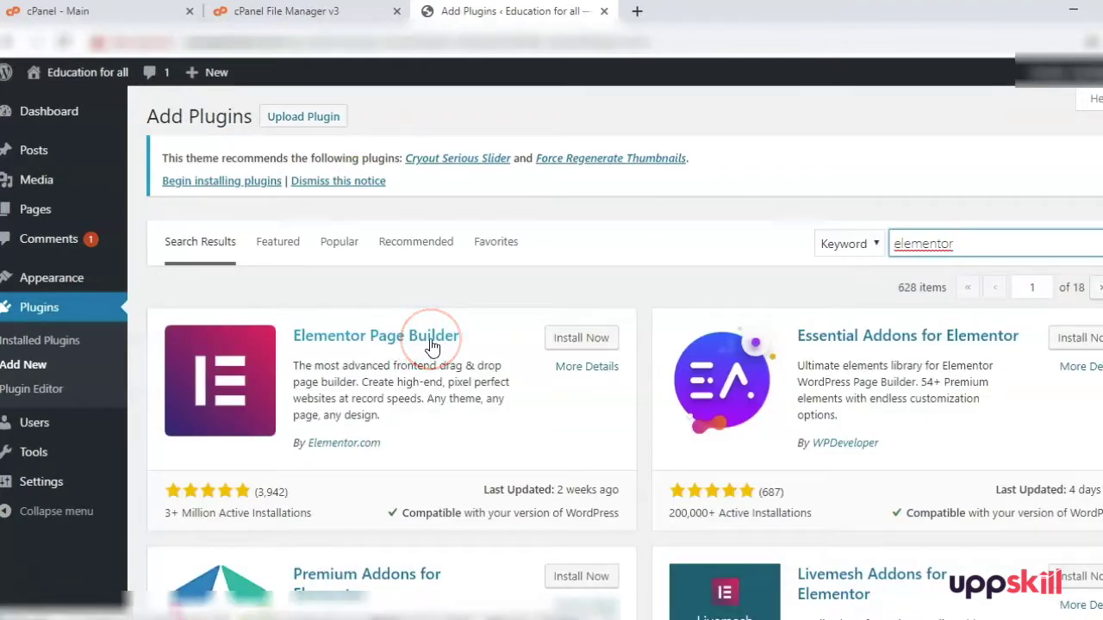
{"action": "left_click", "coordinate": [465, 343]}
{"action": "left_click", "coordinate": [566, 340]}
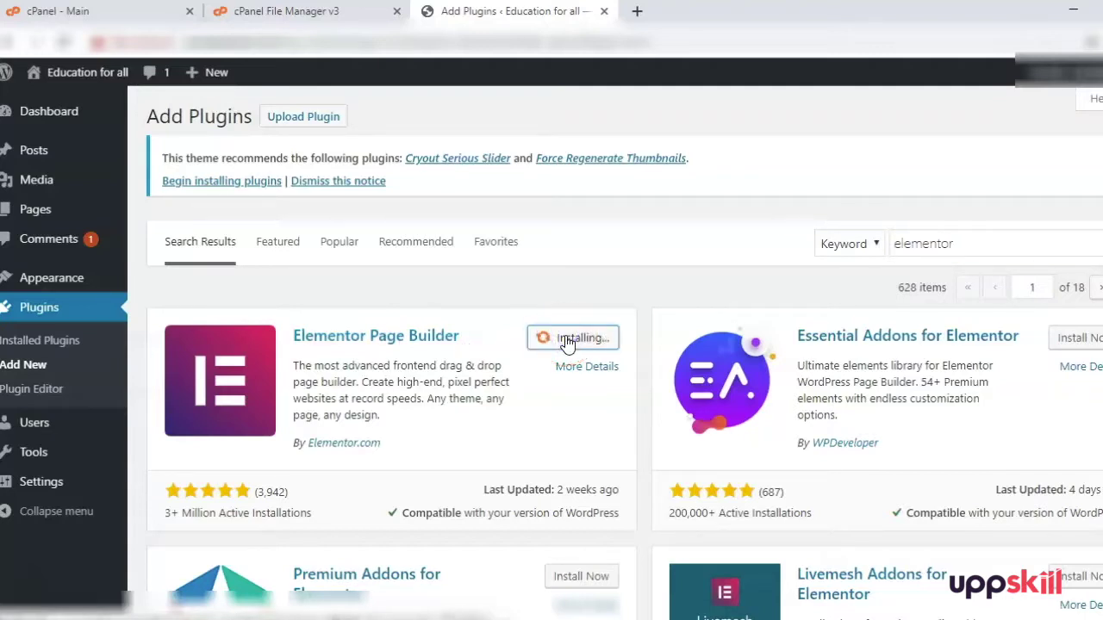
{"action": "left_click", "coordinate": [566, 342]}
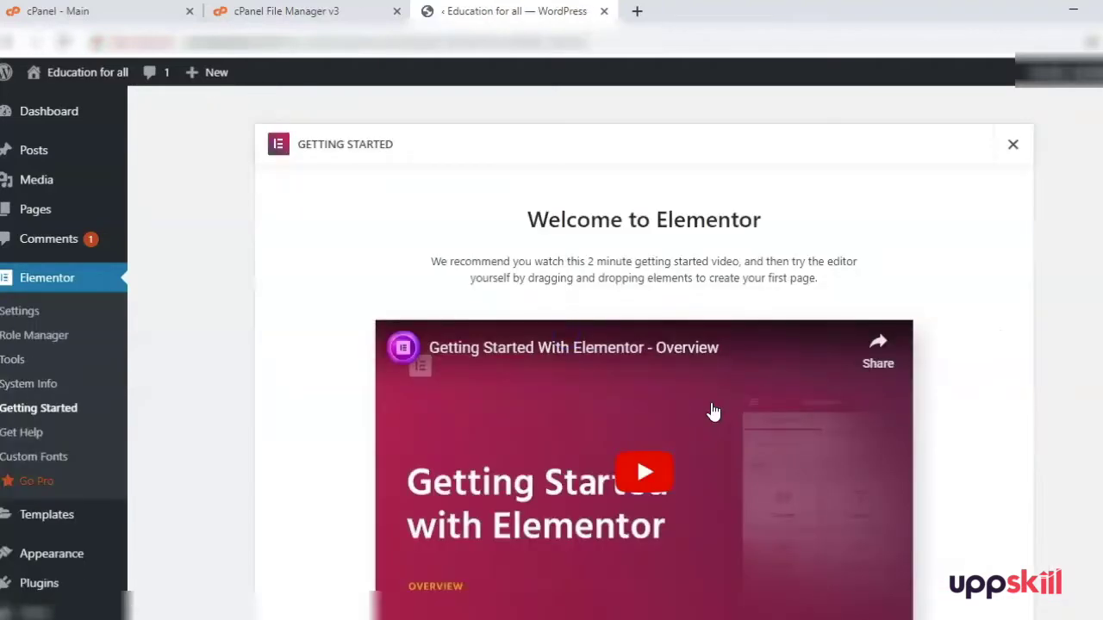
Look through the Elementor getting-started page and close it
{"action": "scroll", "coordinate": [713, 412], "scroll_direction": "down", "scroll_amount": 3}
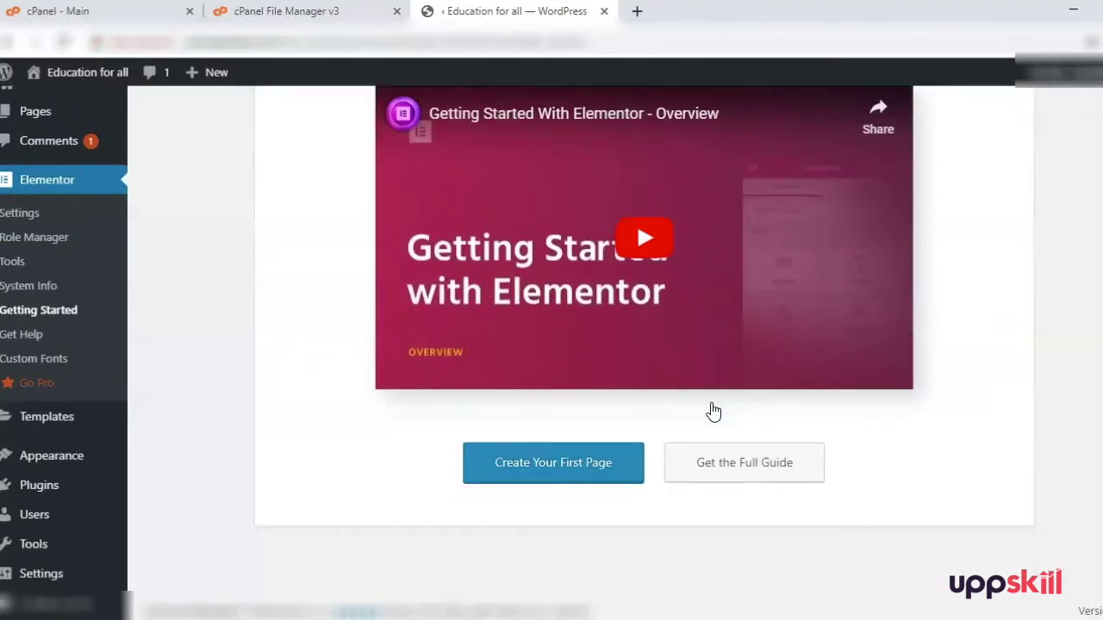
{"action": "scroll", "coordinate": [714, 412], "scroll_direction": "up", "scroll_amount": 3}
{"action": "left_click", "coordinate": [715, 403]}
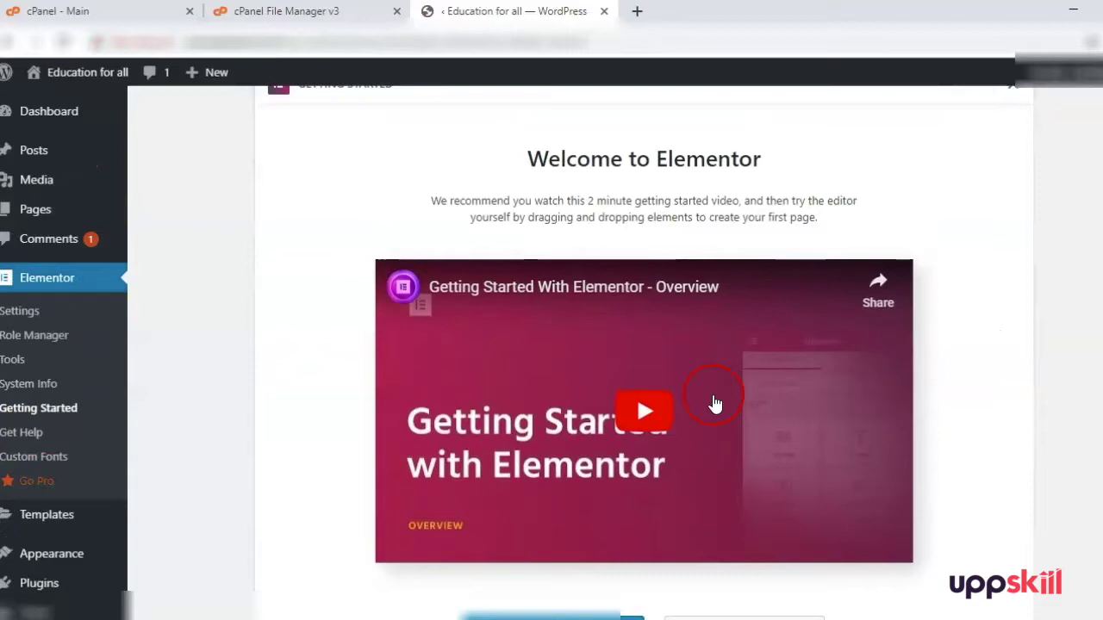
{"action": "scroll", "coordinate": [715, 404], "scroll_direction": "up", "scroll_amount": 1}
{"action": "left_click", "coordinate": [1013, 145]}
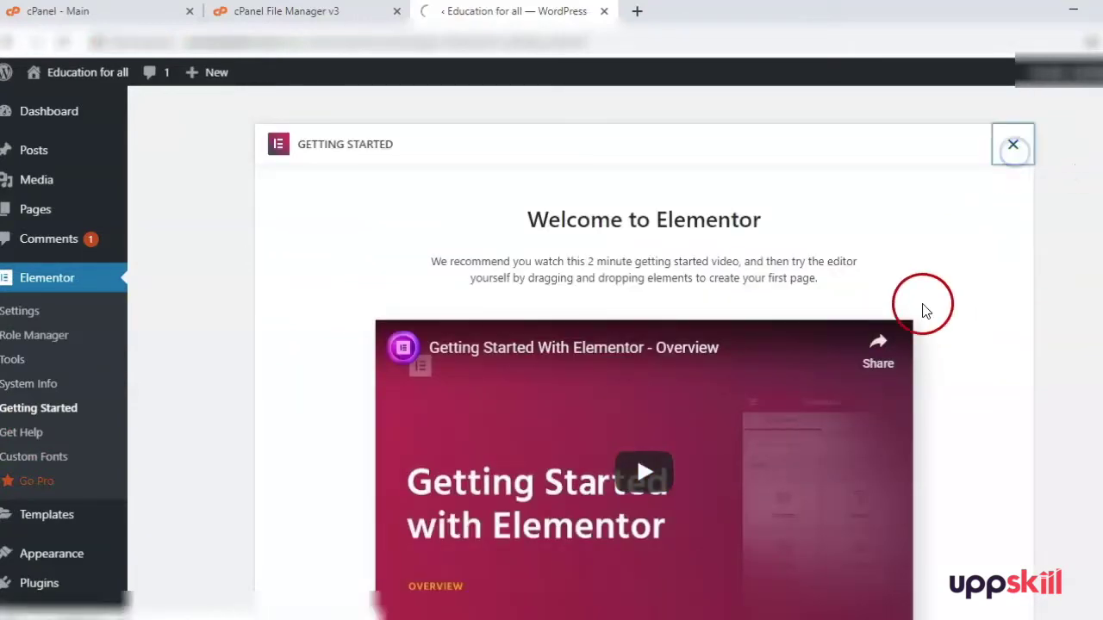
Open the live site in a new browser tab and view its home page with the Septera theme
{"action": "mouse_move", "coordinate": [52, 74]}
{"action": "right_click", "coordinate": [62, 102]}
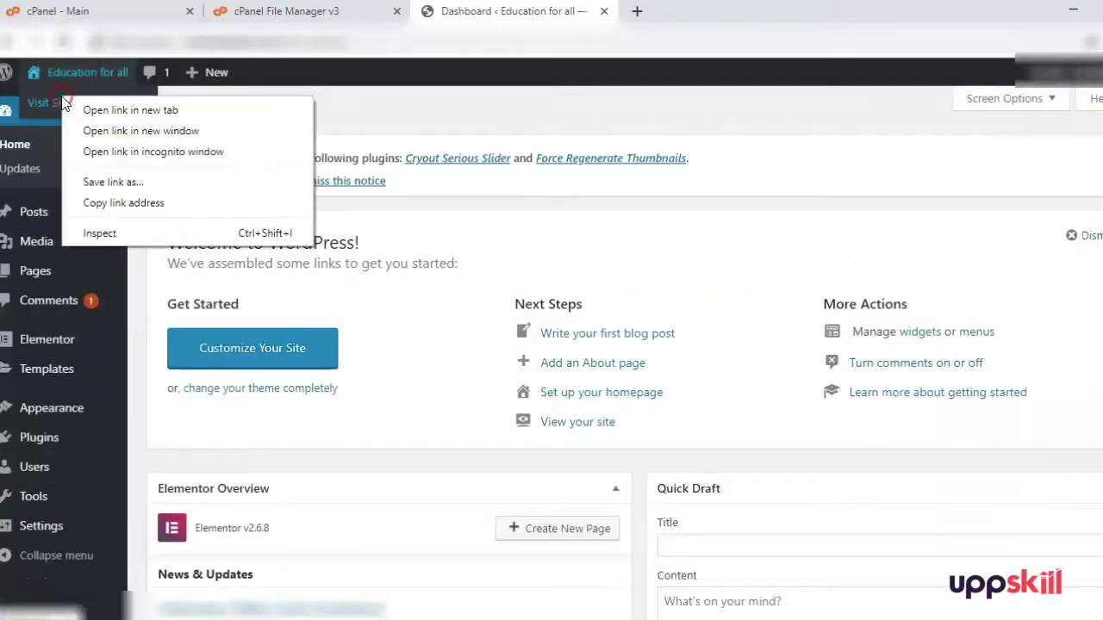
{"action": "left_click", "coordinate": [86, 110]}
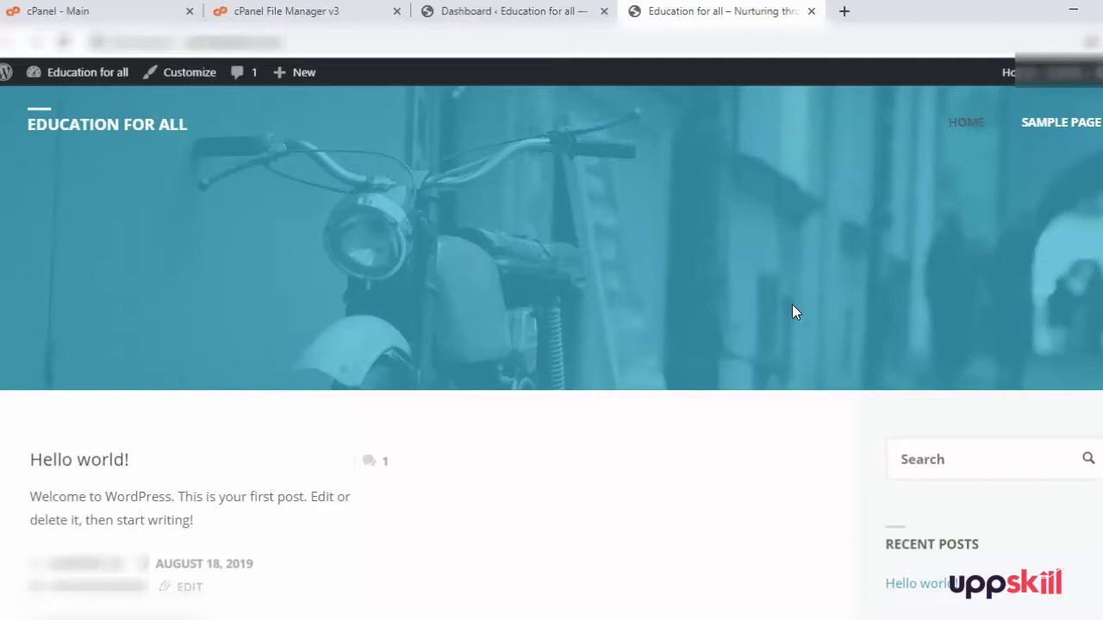
{"action": "left_click", "coordinate": [775, 288]}
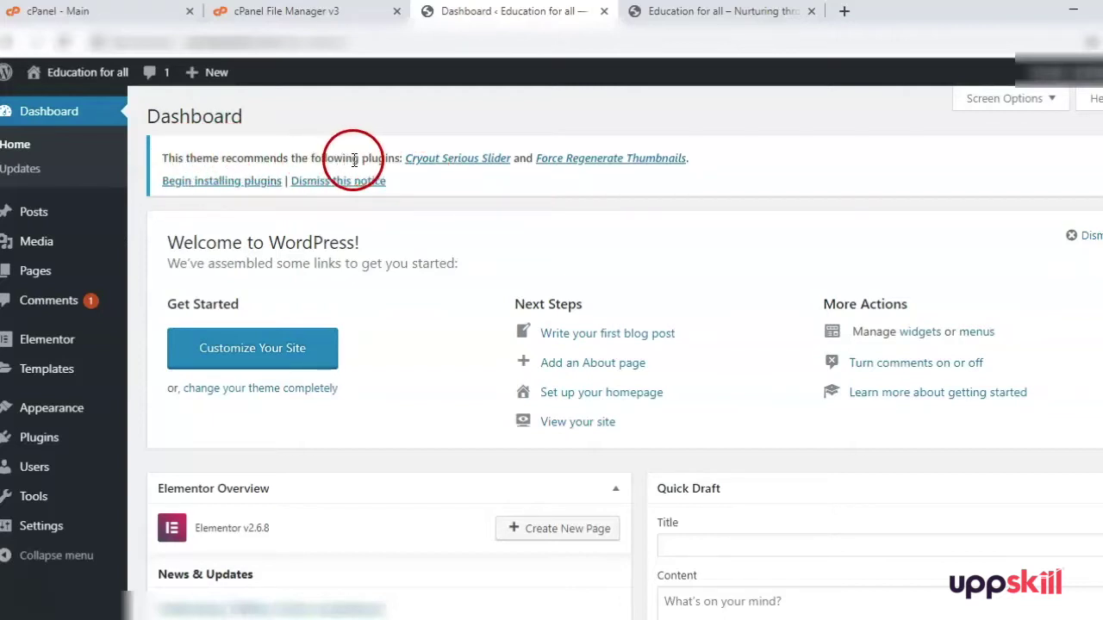
Review the details of the recommended Cryout Serious Slider plugin and install it
{"action": "left_click", "coordinate": [459, 163]}
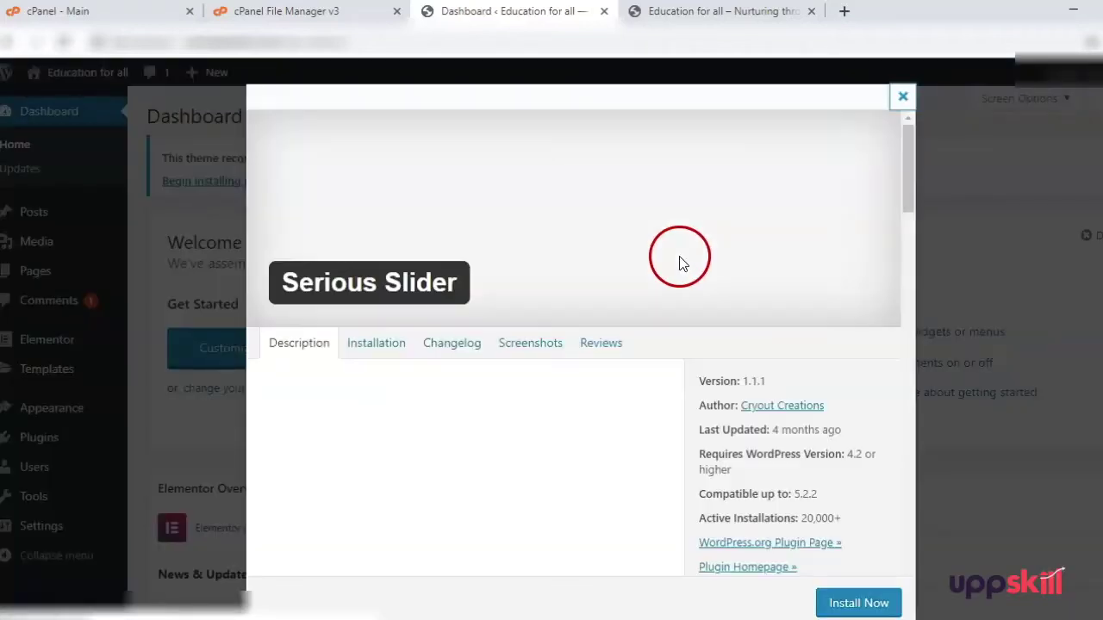
{"action": "scroll", "coordinate": [414, 392], "scroll_direction": "down", "scroll_amount": 10}
{"action": "scroll", "coordinate": [459, 397], "scroll_direction": "up", "scroll_amount": 1}
{"action": "scroll", "coordinate": [459, 397], "scroll_direction": "down", "scroll_amount": 6}
{"action": "left_click", "coordinate": [853, 601]}
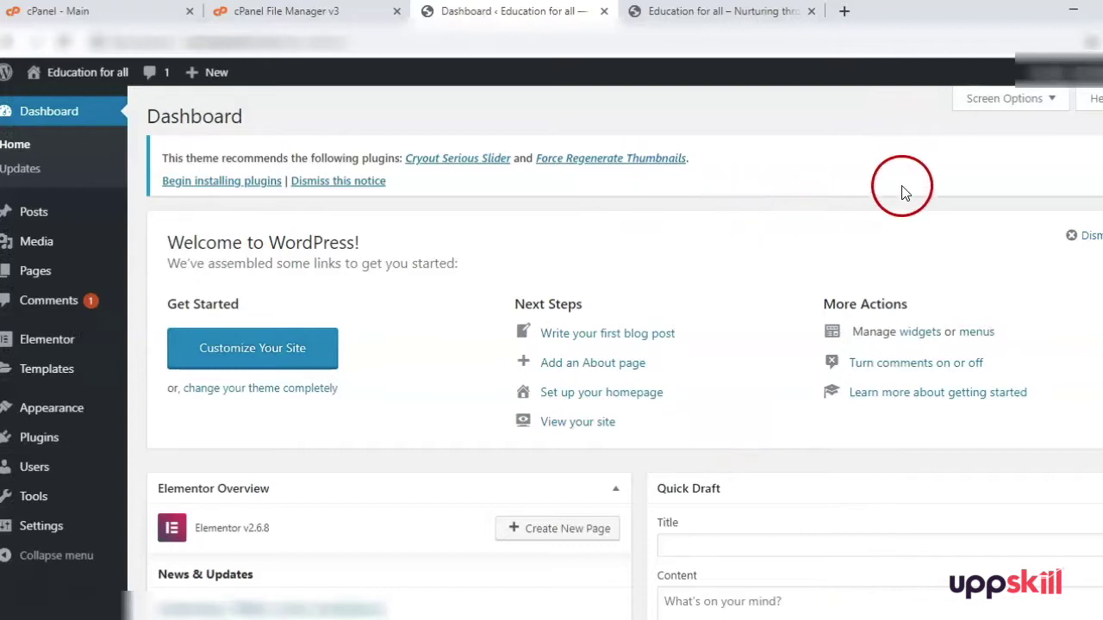
Activate the Cryout Serious Slider plugin from the list of installed plugins
{"action": "left_click", "coordinate": [96, 36]}
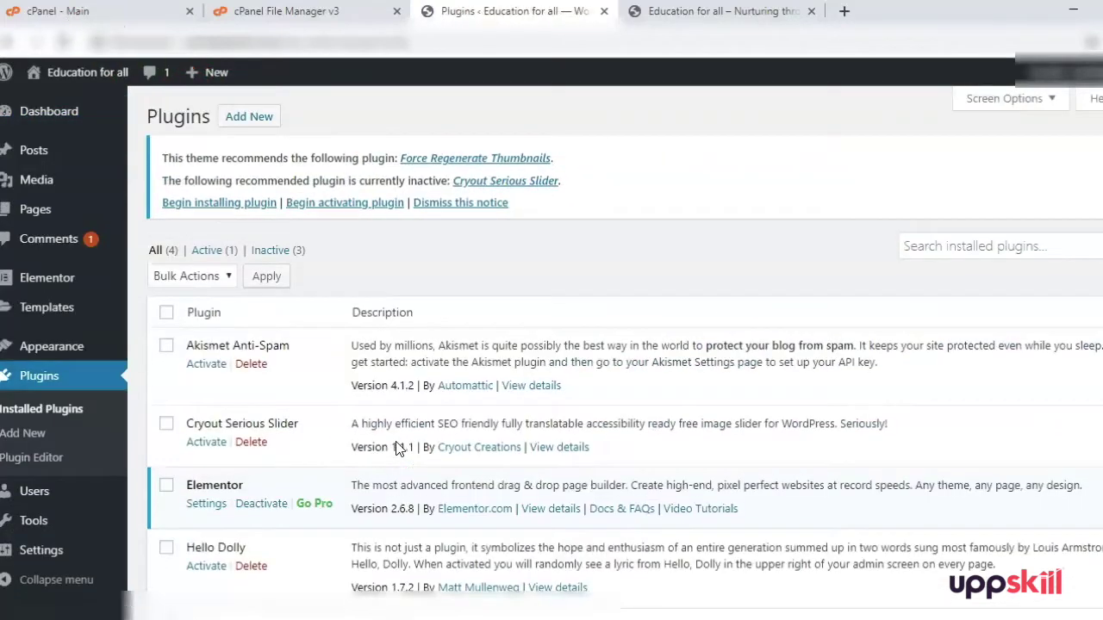
{"action": "left_click", "coordinate": [205, 442]}
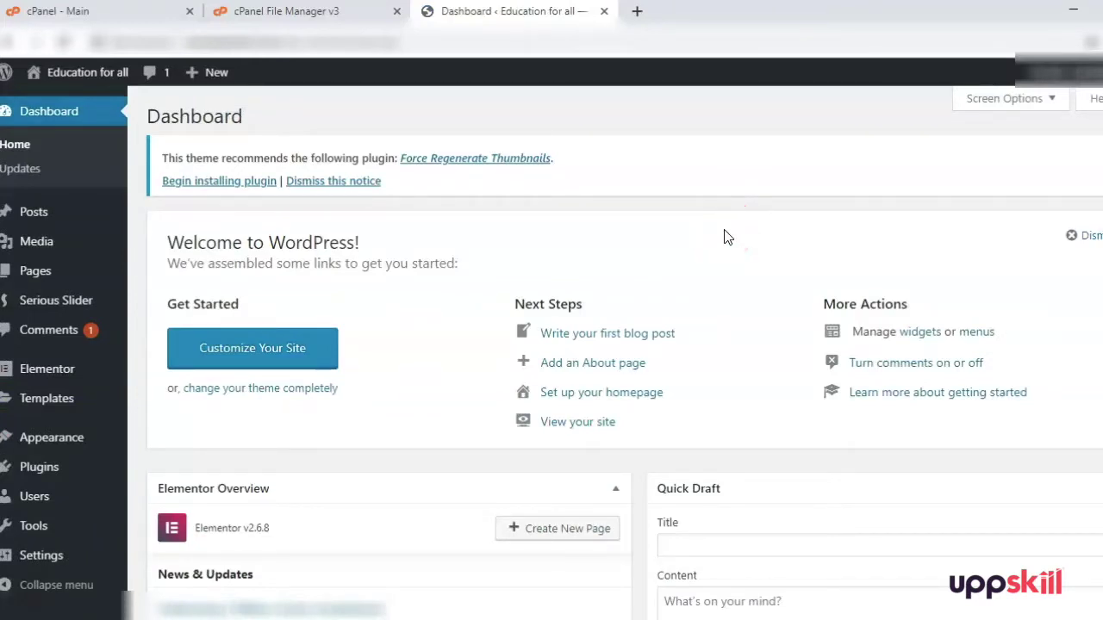
{"action": "left_click", "coordinate": [646, 178]}
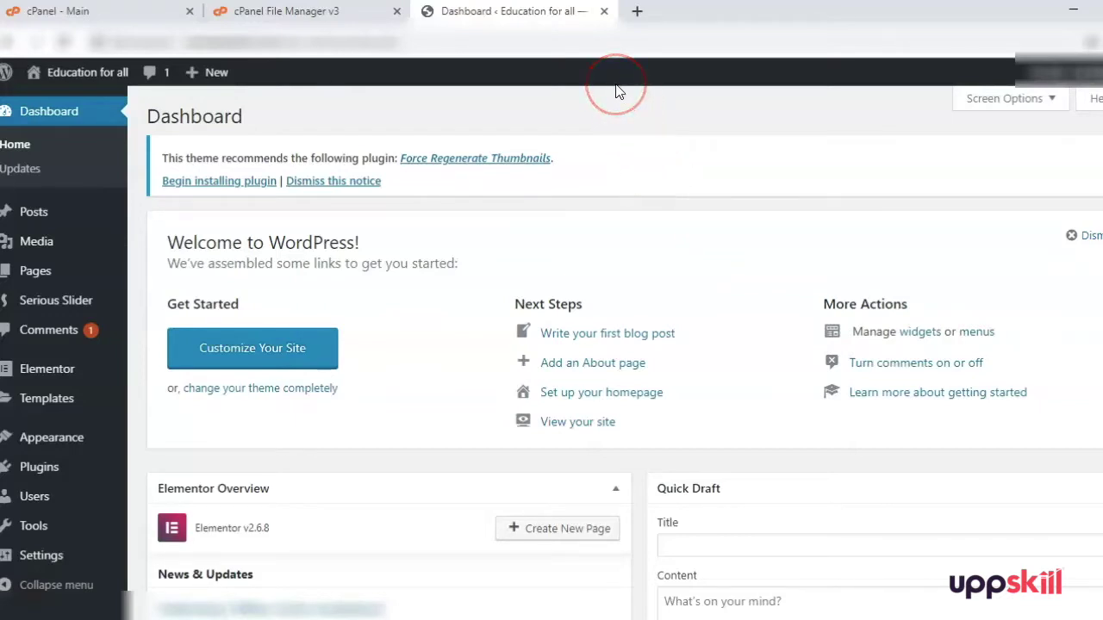
Switch to the cPanel File Manager and open the themes folder inside wp-content
{"action": "key", "text": "ctrl+shift+Tab"}
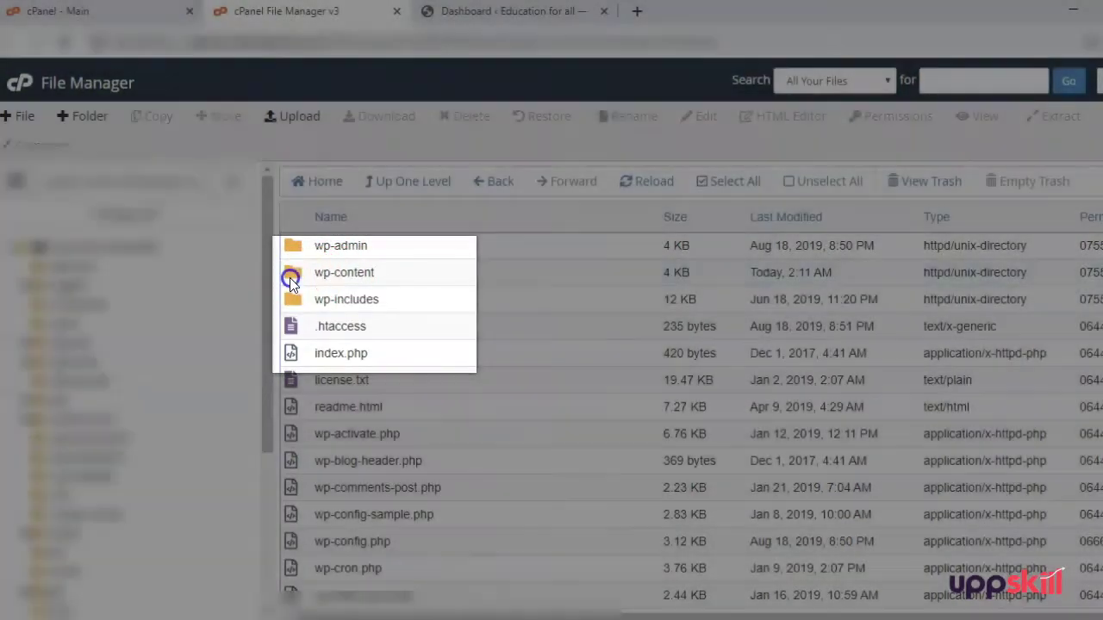
{"action": "double_click", "coordinate": [292, 274]}
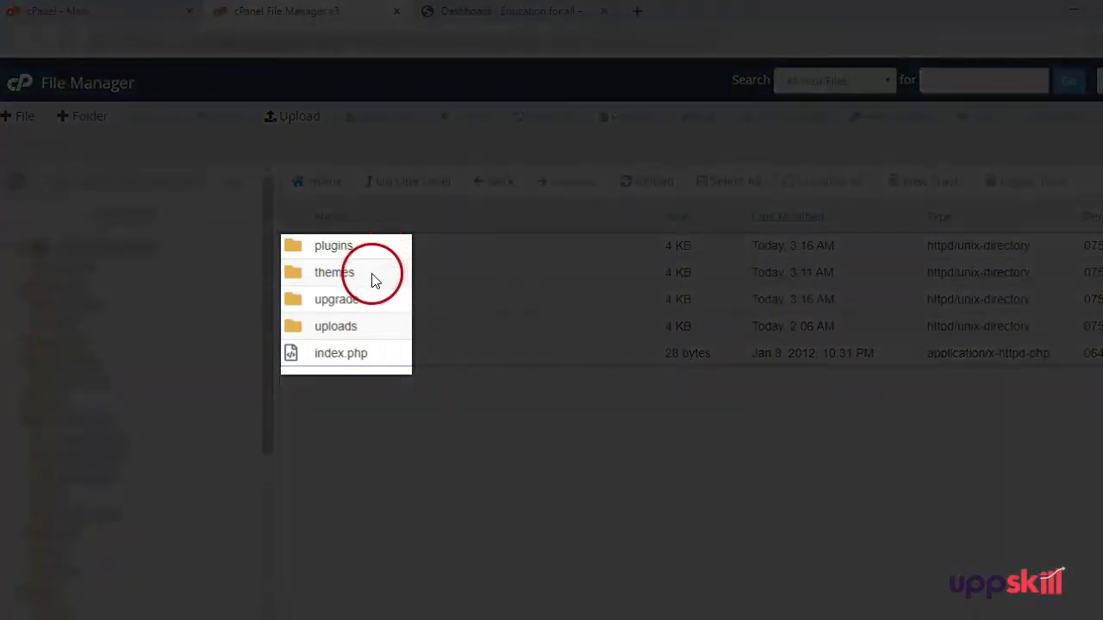
{"action": "left_click", "coordinate": [293, 279]}
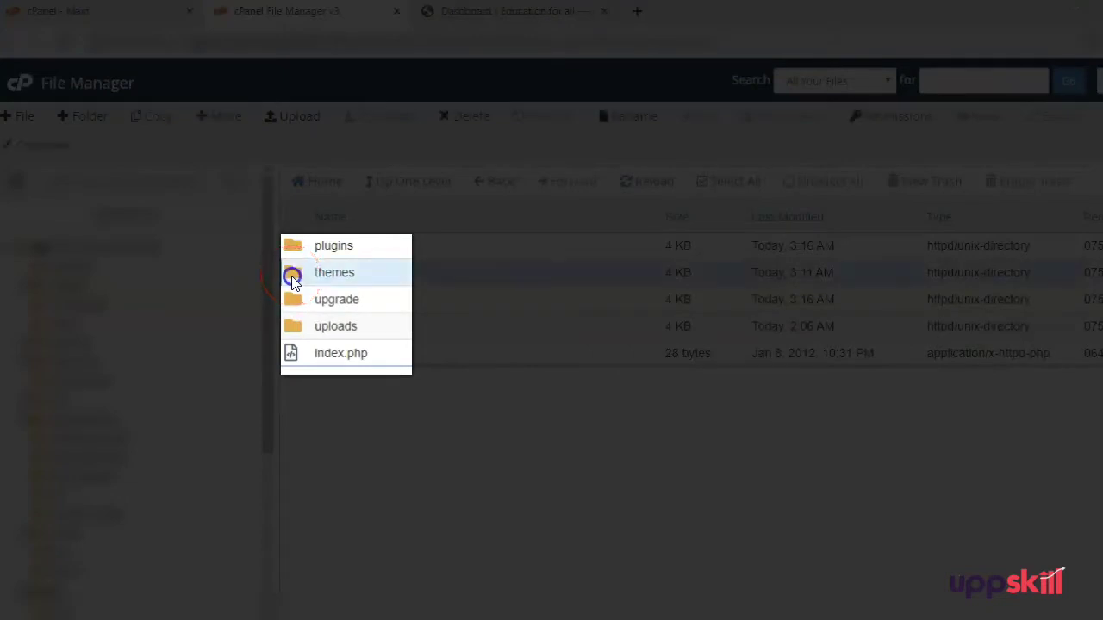
{"action": "double_click", "coordinate": [293, 279]}
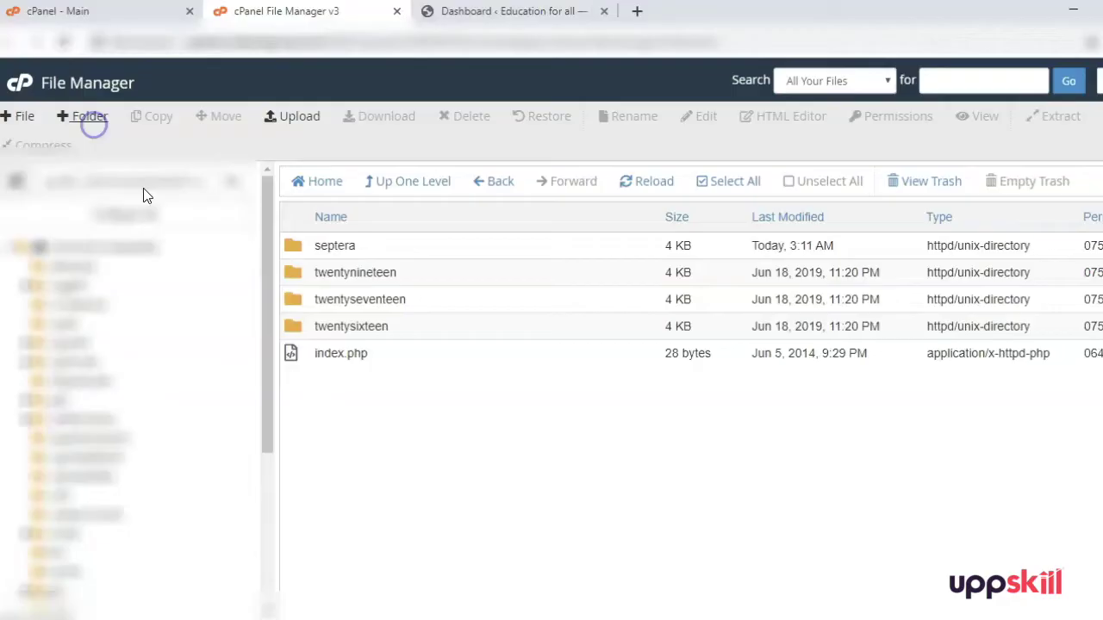
Create a new folder named septera-child inside the themes folder
{"action": "left_click", "coordinate": [84, 117]}
{"action": "type", "text": "septera-child"}
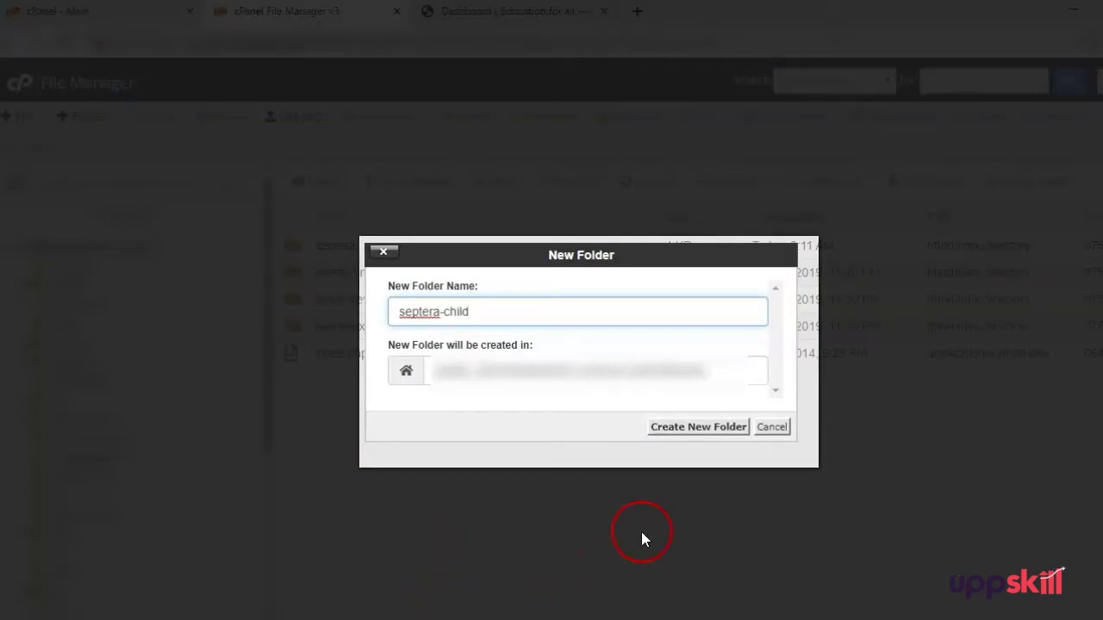
{"action": "left_click", "coordinate": [679, 428]}
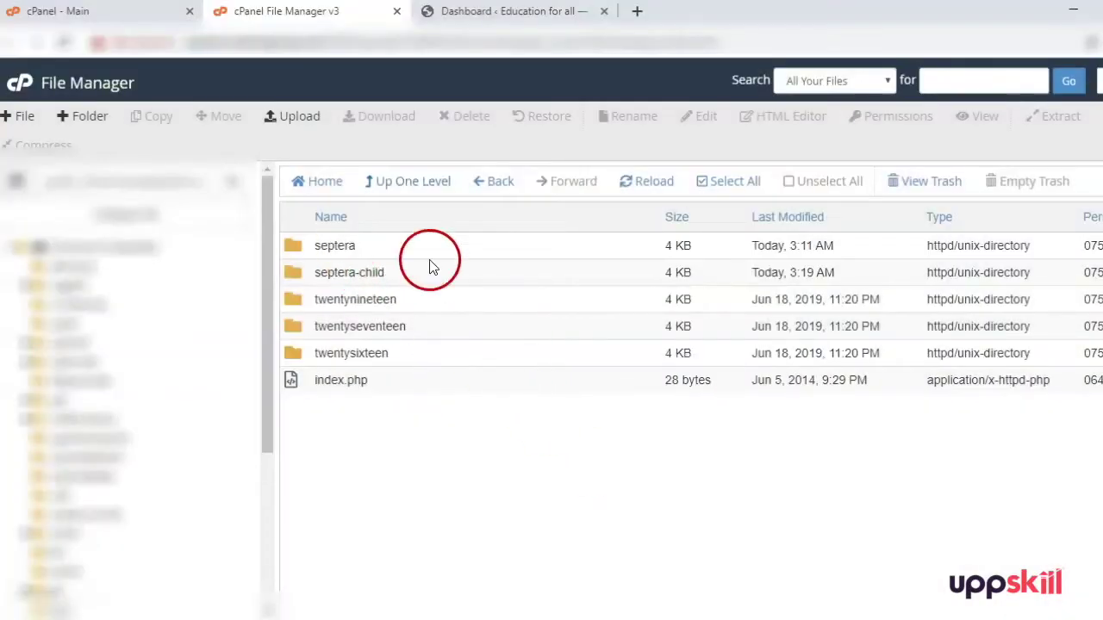
Create a new file named style.css inside the septera-child folder
{"action": "double_click", "coordinate": [297, 277]}
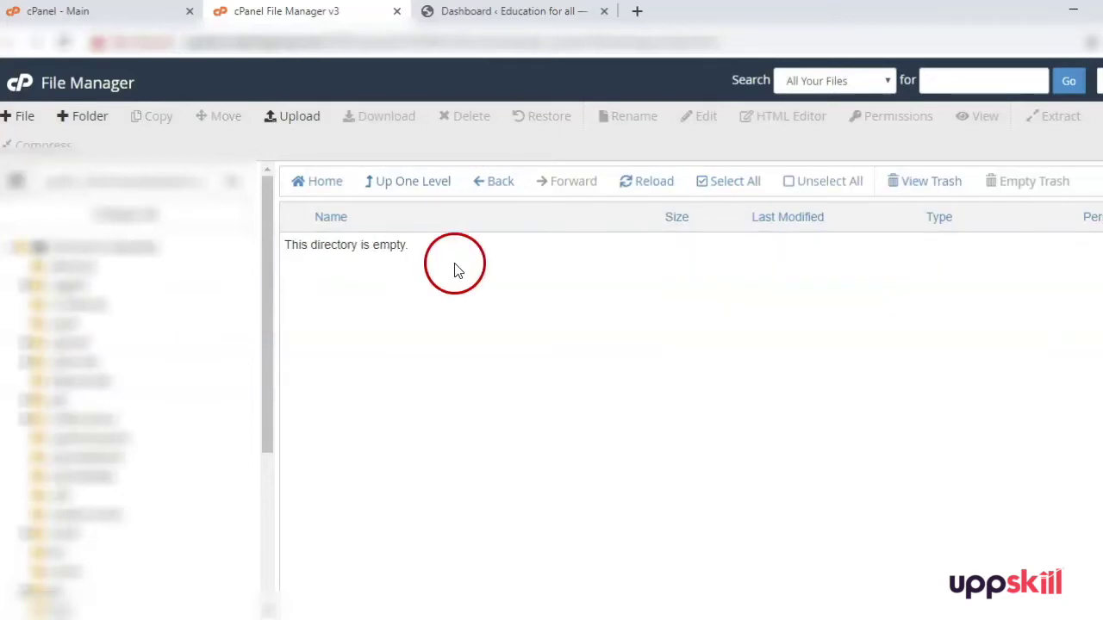
{"action": "left_click", "coordinate": [24, 119]}
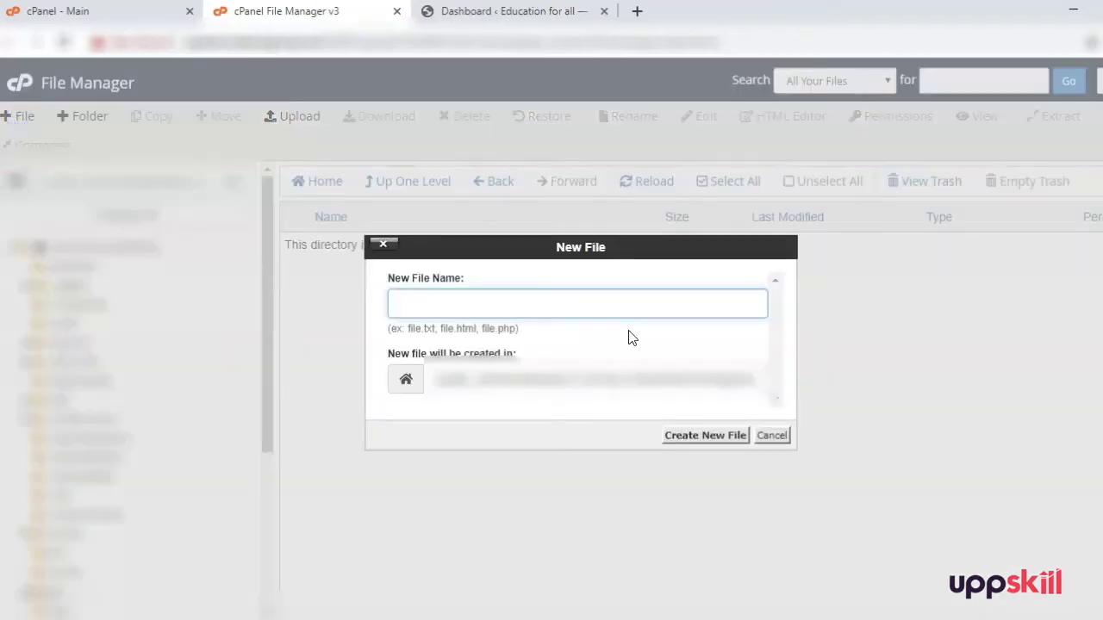
{"action": "type", "text": "style.css"}
{"action": "key", "text": "Return"}
Edit style.css and paste the septera-child theme header with Template septera, version 1.0.0 and the import of ../septera/style.css
{"action": "left_click", "coordinate": [396, 255]}
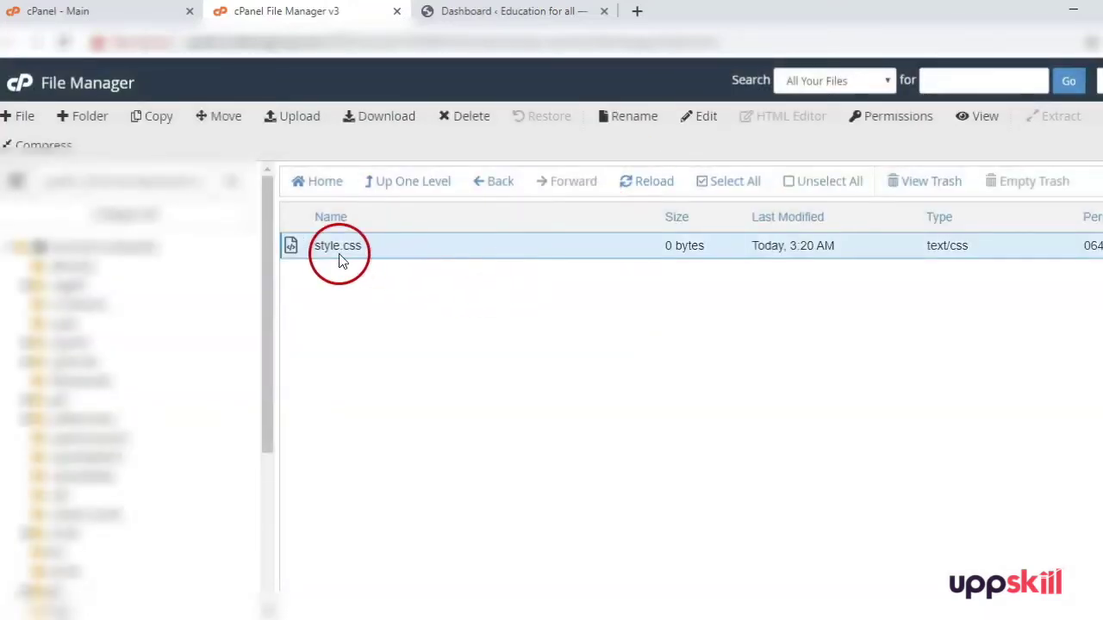
{"action": "left_click", "coordinate": [704, 119]}
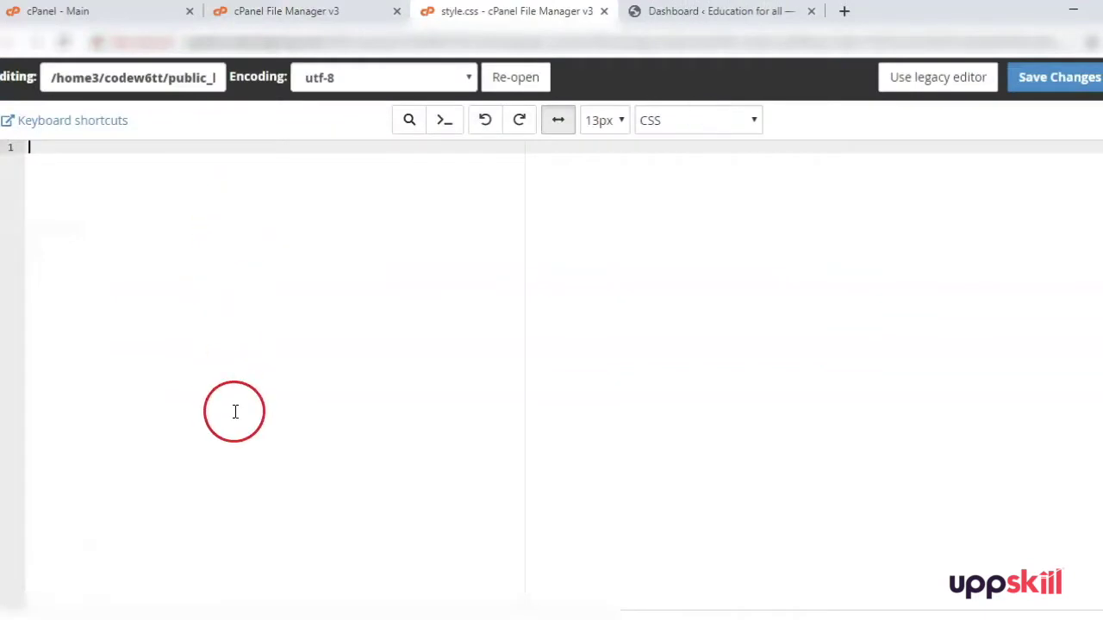
{"action": "key", "text": "ctrl+v"}
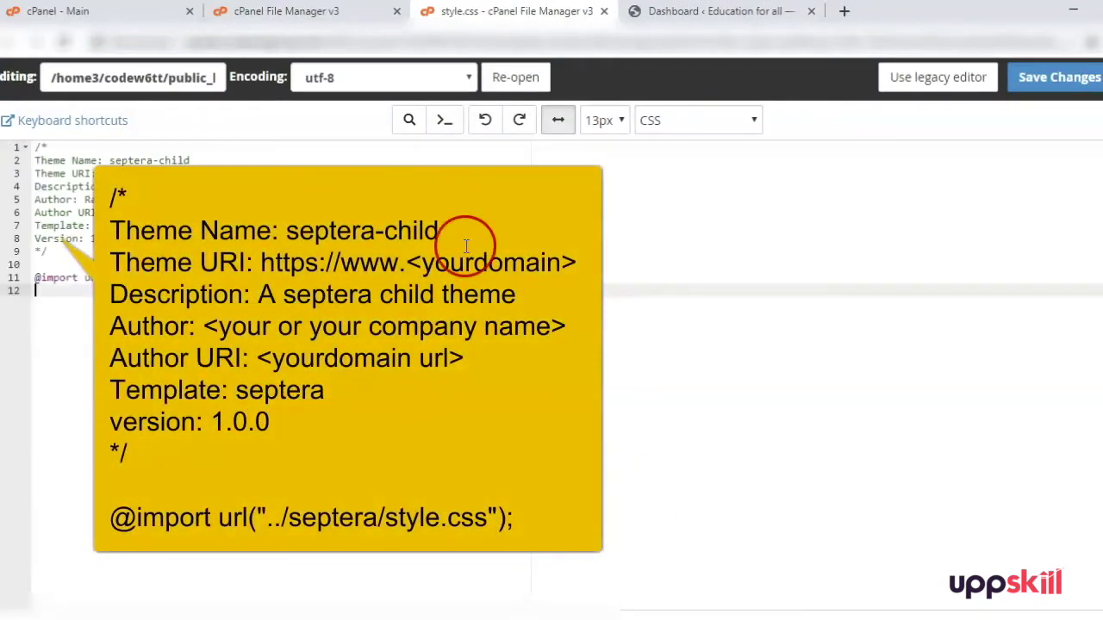